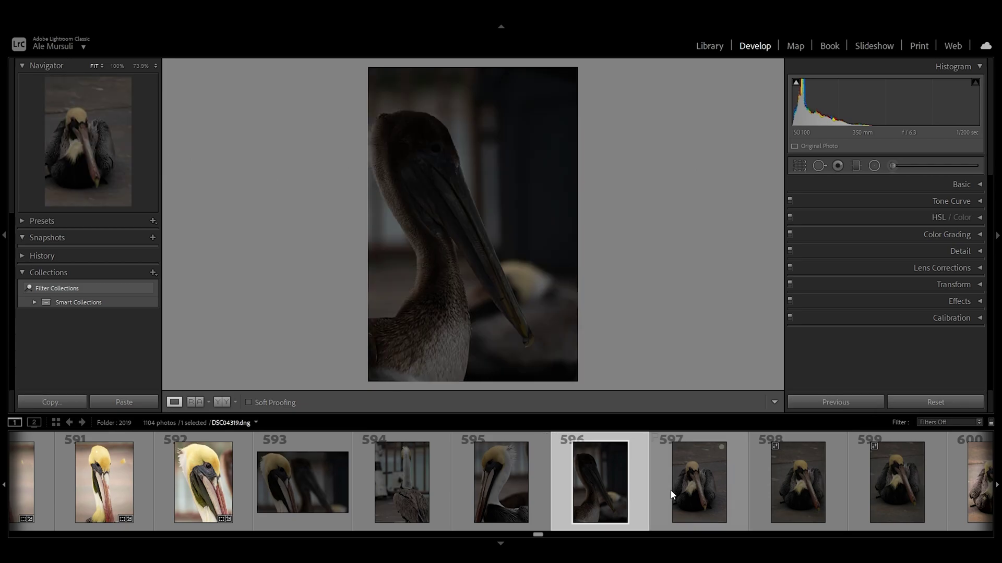
- Open the pelican photo DSC04317.dng in a larger preview by shrinking the filmstrip, and review its lens profile correction settings
click(790, 487)
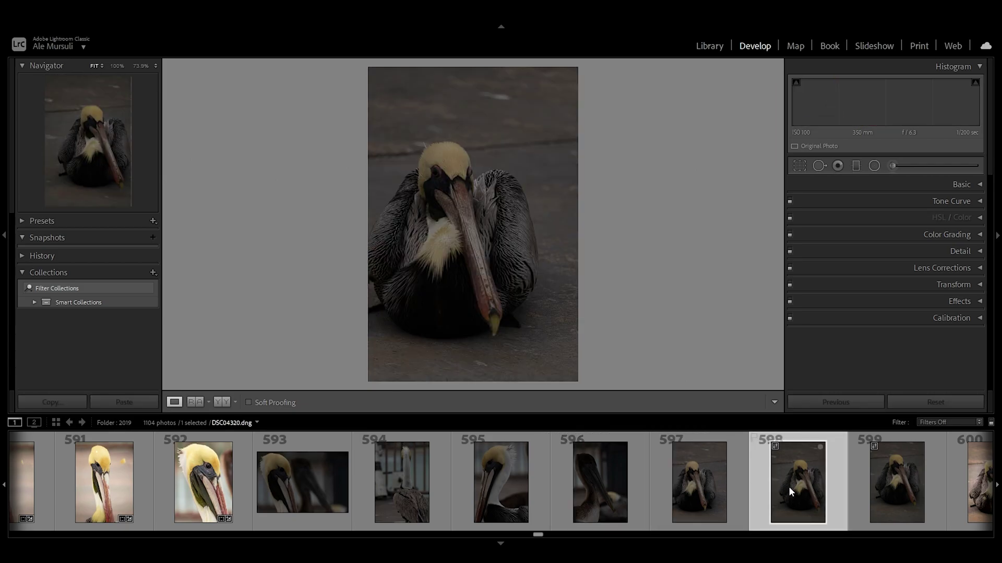
click(491, 493)
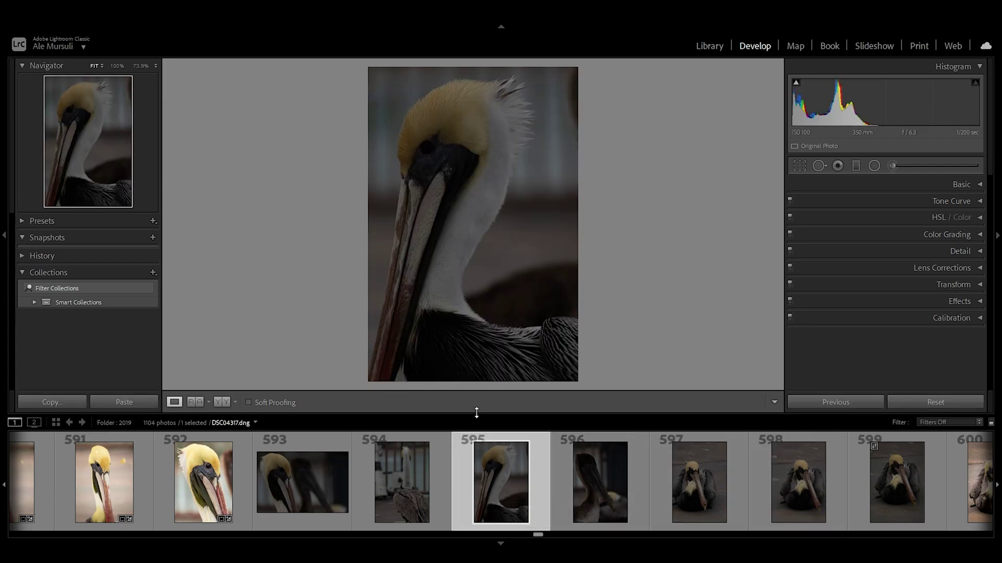
drag(476, 412, 476, 496)
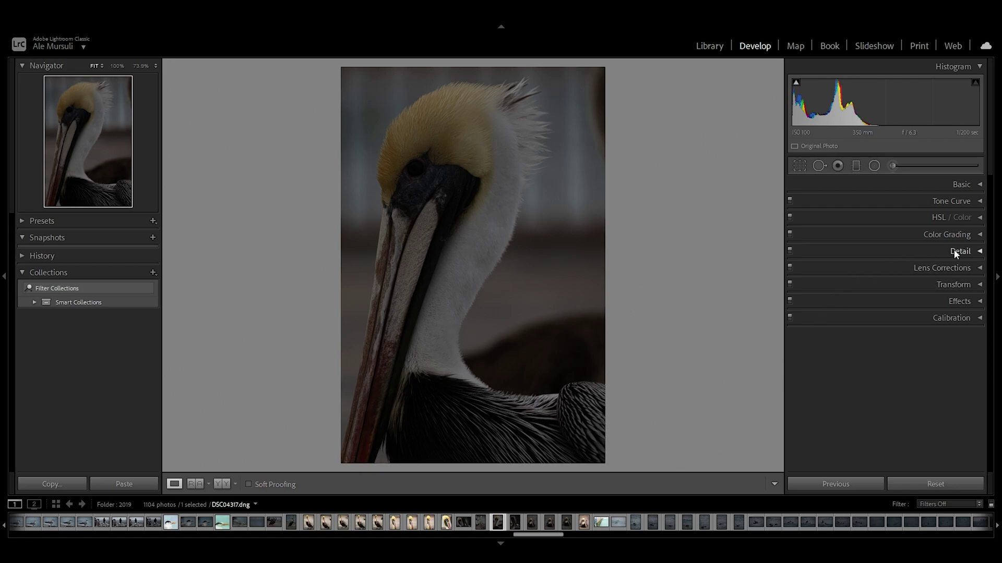
click(973, 268)
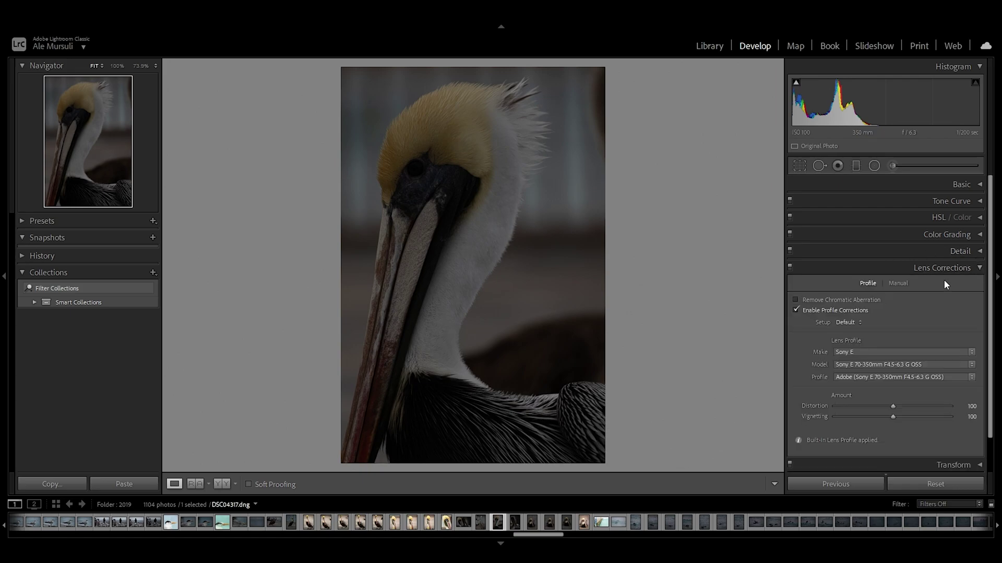
click(979, 185)
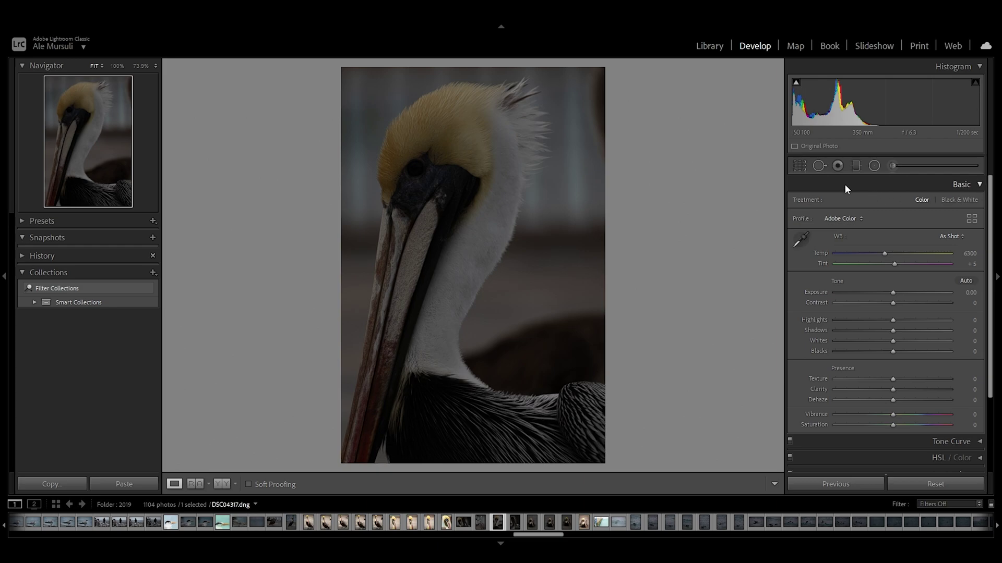
- Crop the photo slightly at its original aspect ratio, using the golden spiral overlay to centre the spiral on the pelican's eye
click(799, 166)
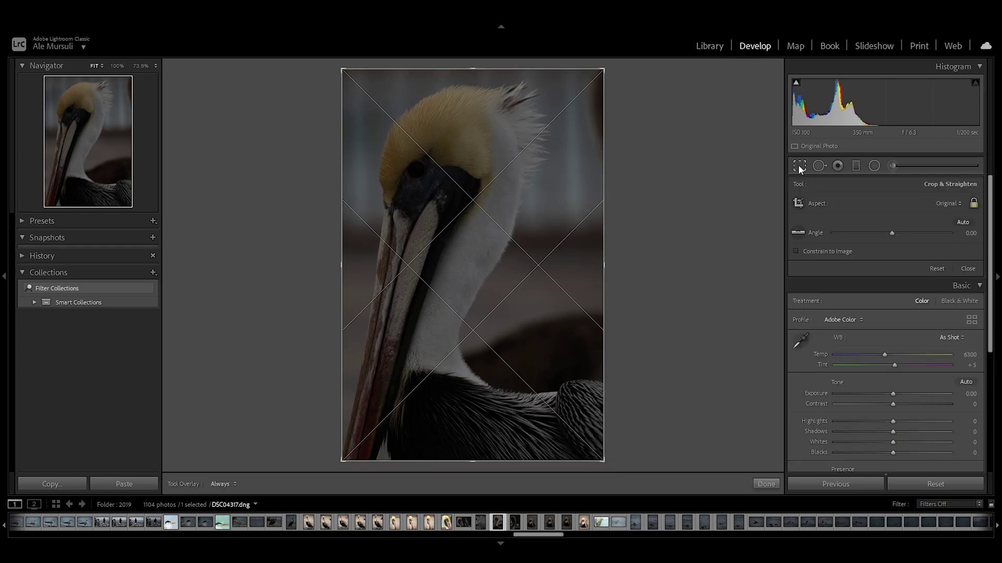
key(o)
key(o)
key(o)
key(o)
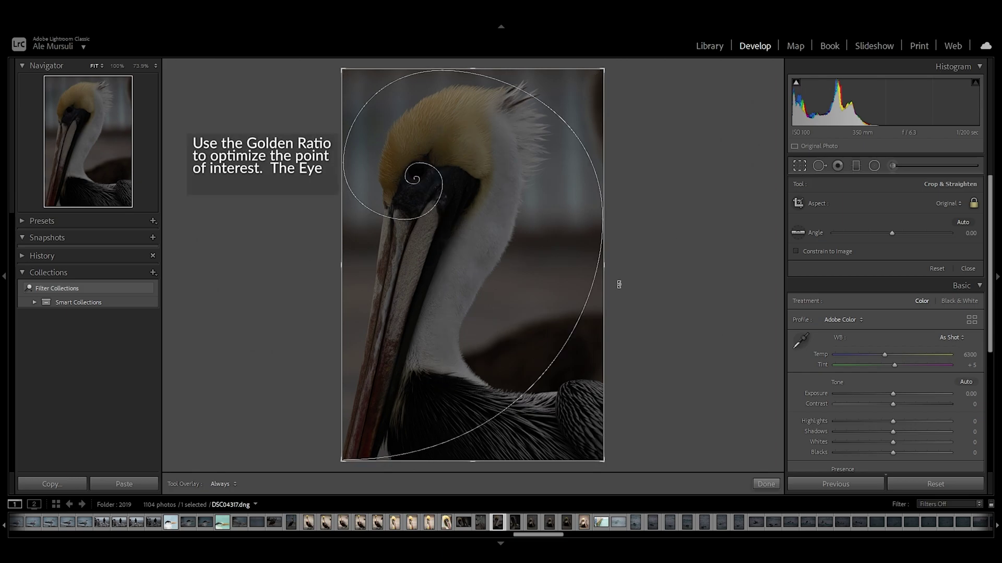
drag(473, 461, 472, 454)
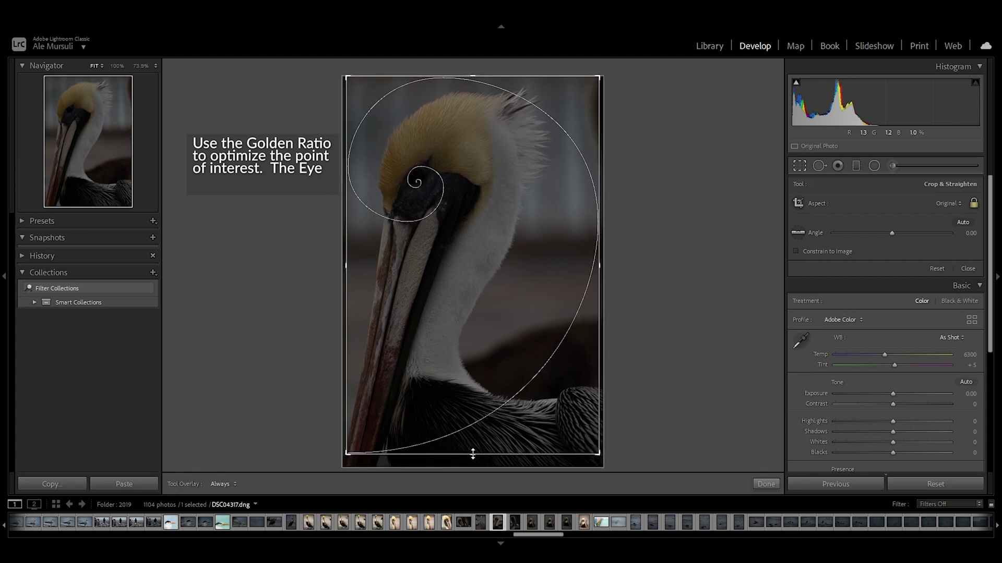
drag(595, 271, 594, 265)
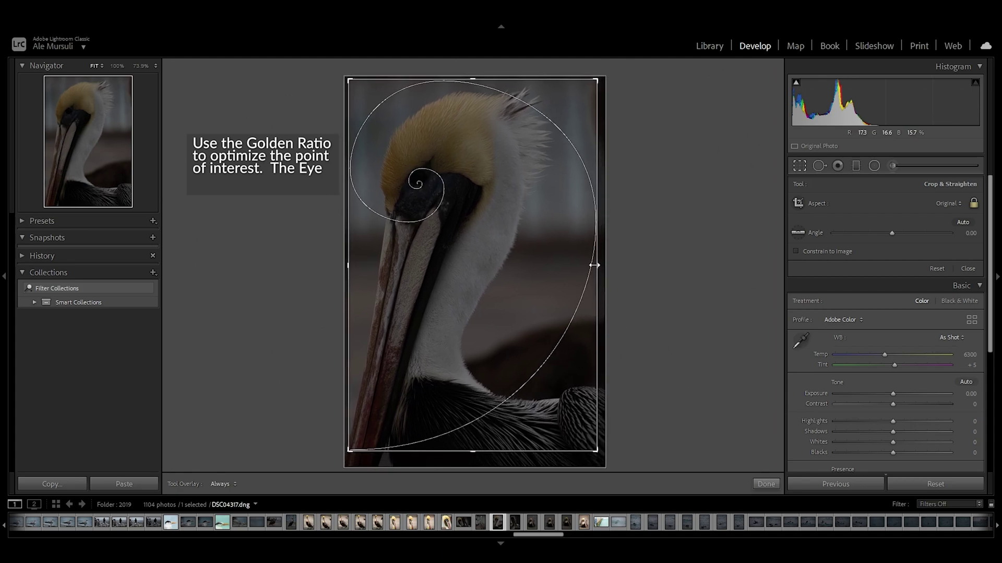
drag(489, 99, 471, 116)
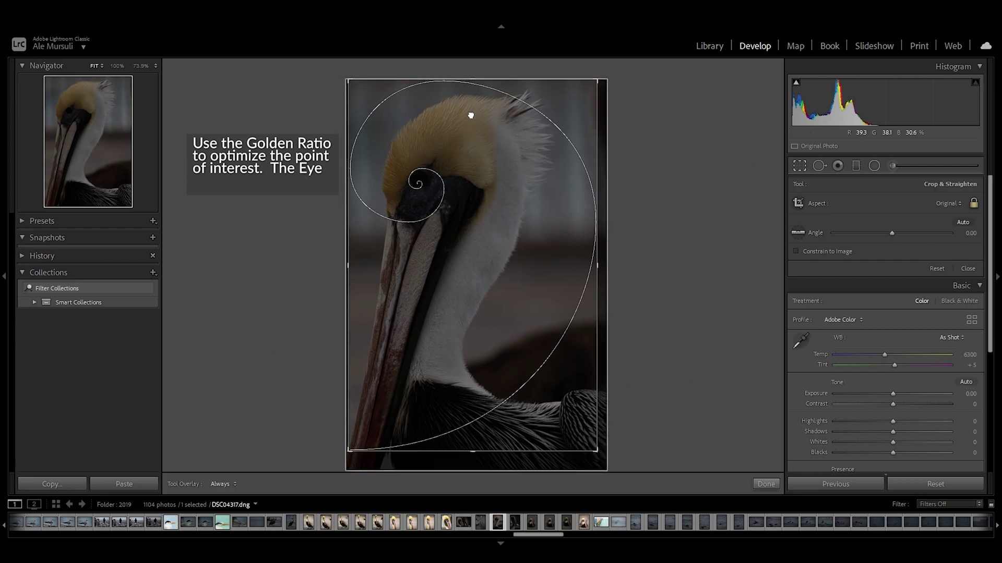
key(Return)
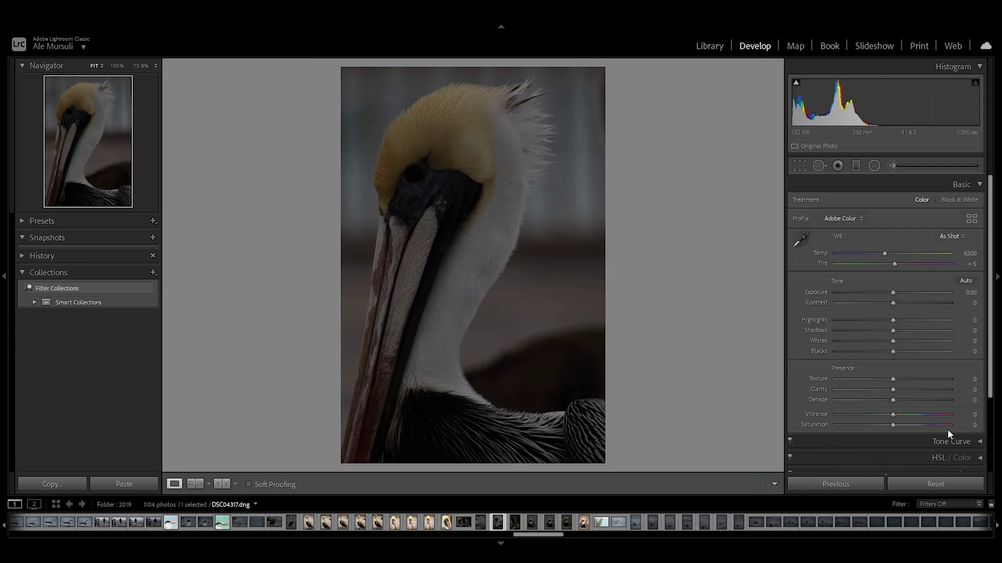
- Balance the basic tones: Exposure +1.56, Highlights −100, Shadows +58, Whites +48 and Blacks −60
click(894, 293)
drag(895, 292, 868, 349)
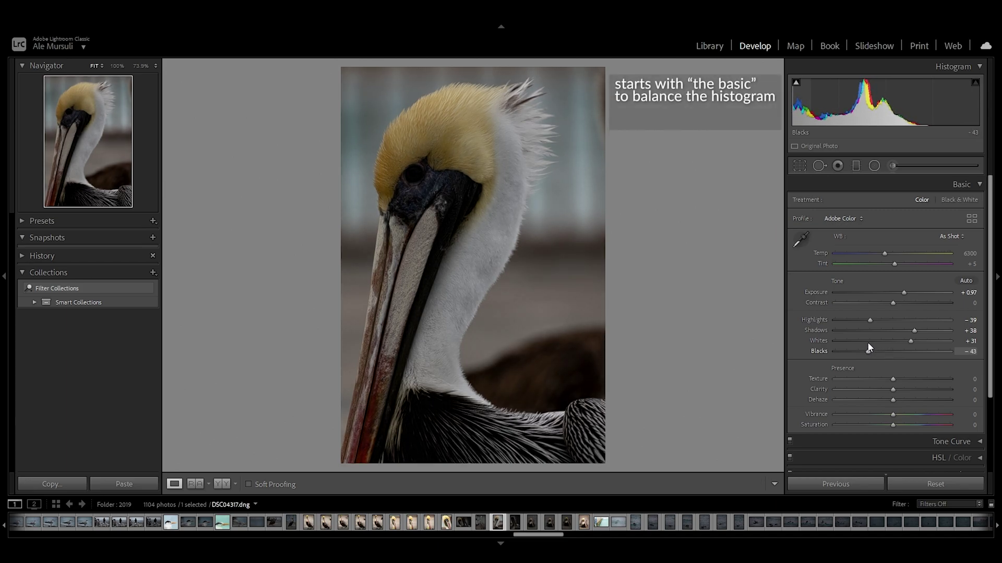
drag(904, 294, 827, 321)
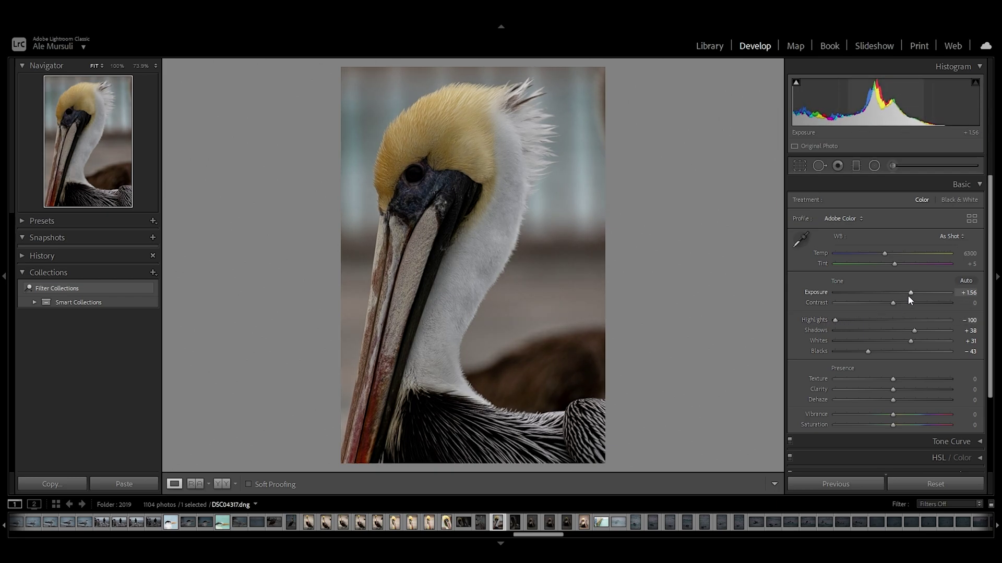
drag(914, 332, 863, 353)
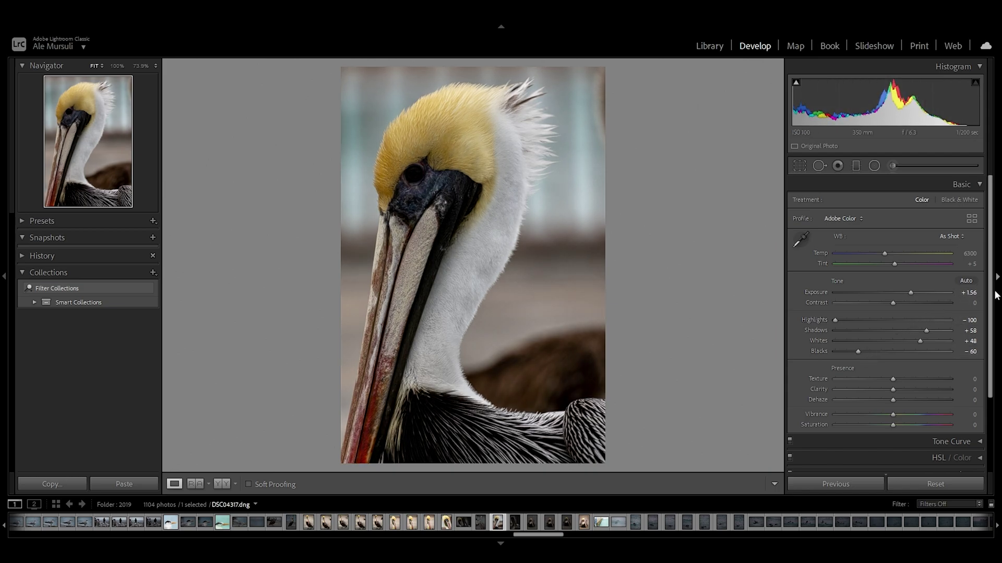
- Shift the parametric tone curve's region dividers toward the shadows and set Highlights −44, Lights −14, Darks +26 and Shadows +20
drag(989, 300, 990, 376)
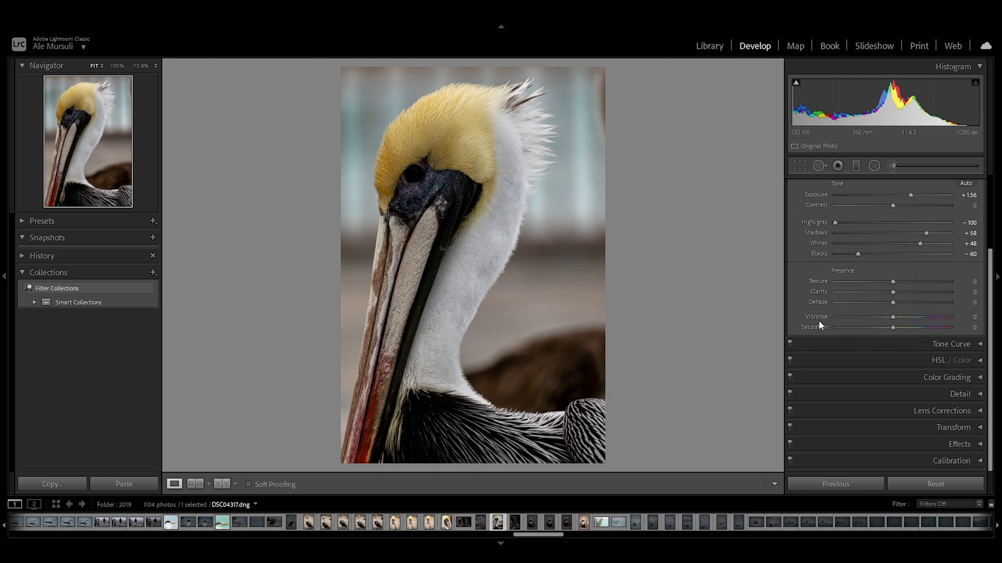
click(980, 345)
drag(991, 313, 991, 339)
click(865, 258)
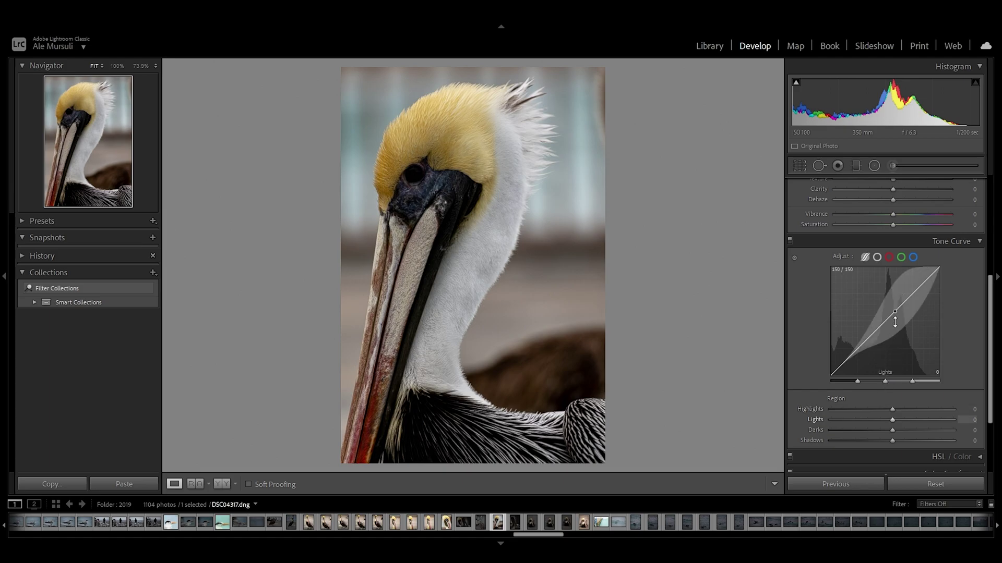
mouse_move(910, 384)
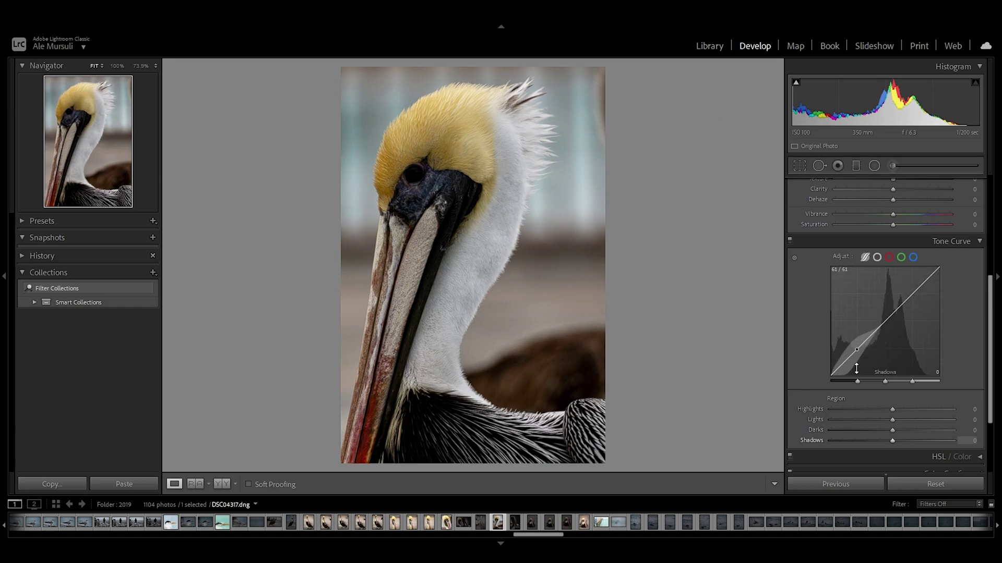
drag(857, 383, 885, 383)
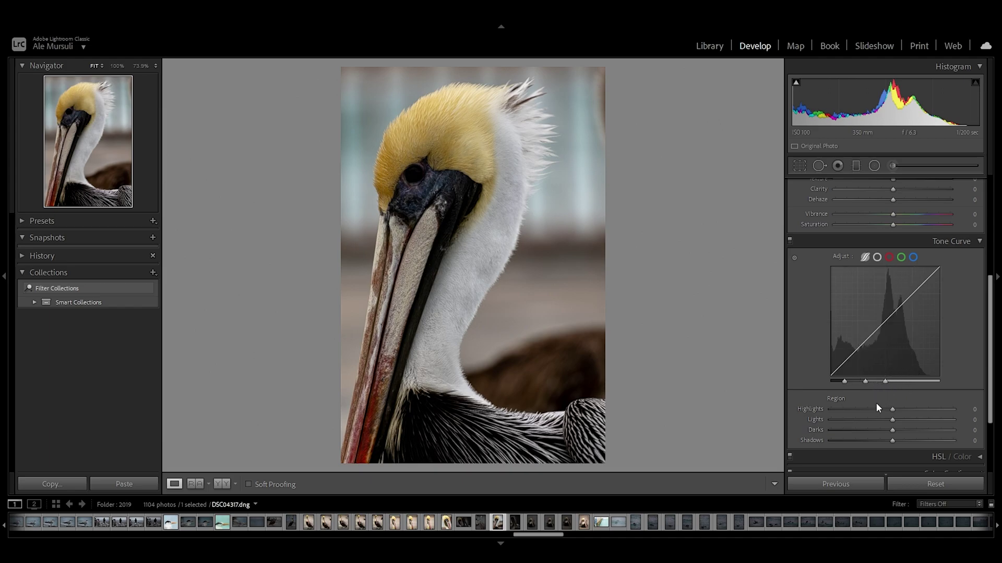
mouse_move(891, 410)
mouse_down()
mouse_move(858, 402)
mouse_move(875, 405)
mouse_move(865, 407)
mouse_move(883, 422)
mouse_up()
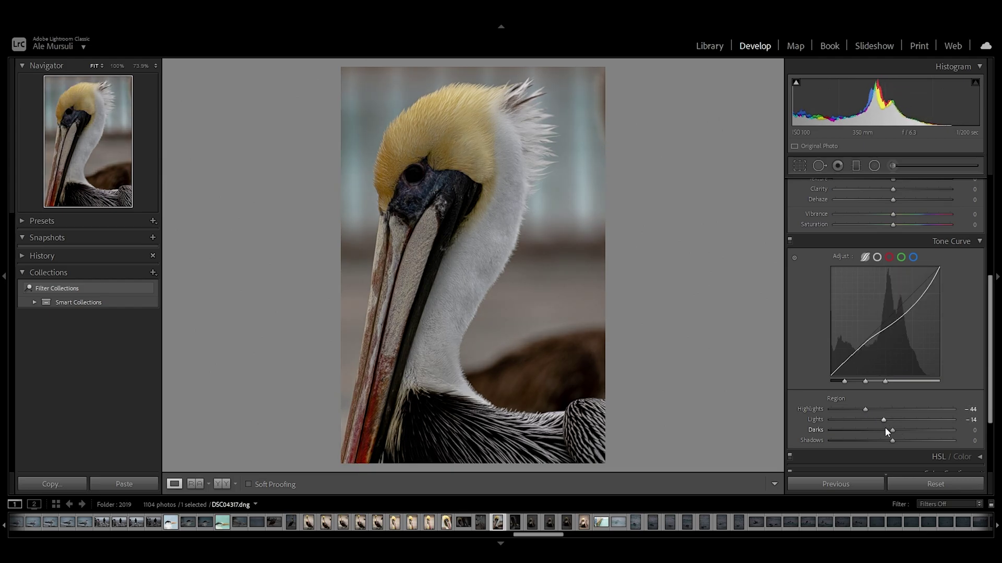
mouse_move(894, 430)
mouse_down()
mouse_move(909, 433)
mouse_move(903, 441)
mouse_up()
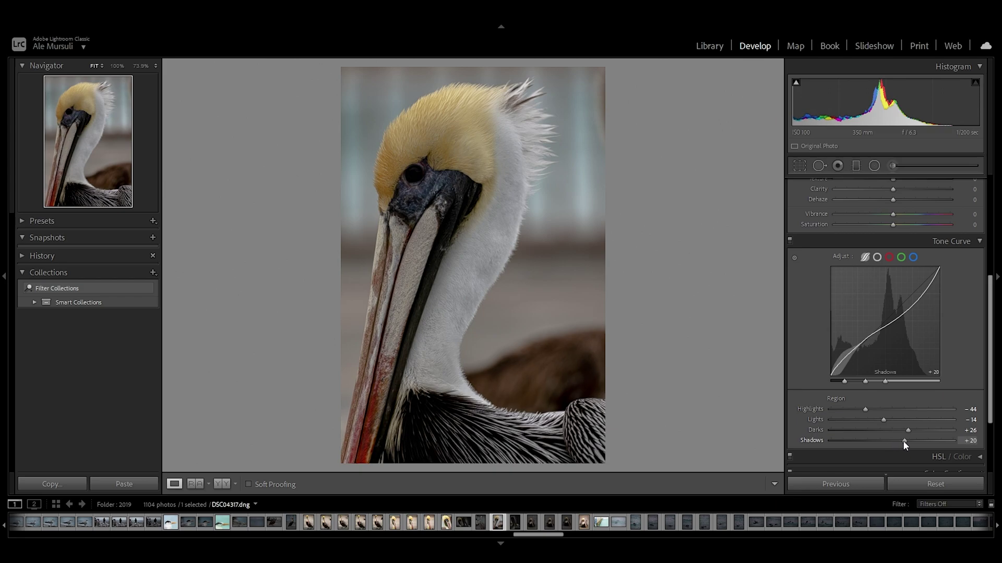
- Add two anchor points in the shadows of the point curve and lift its black point to output 22
click(877, 257)
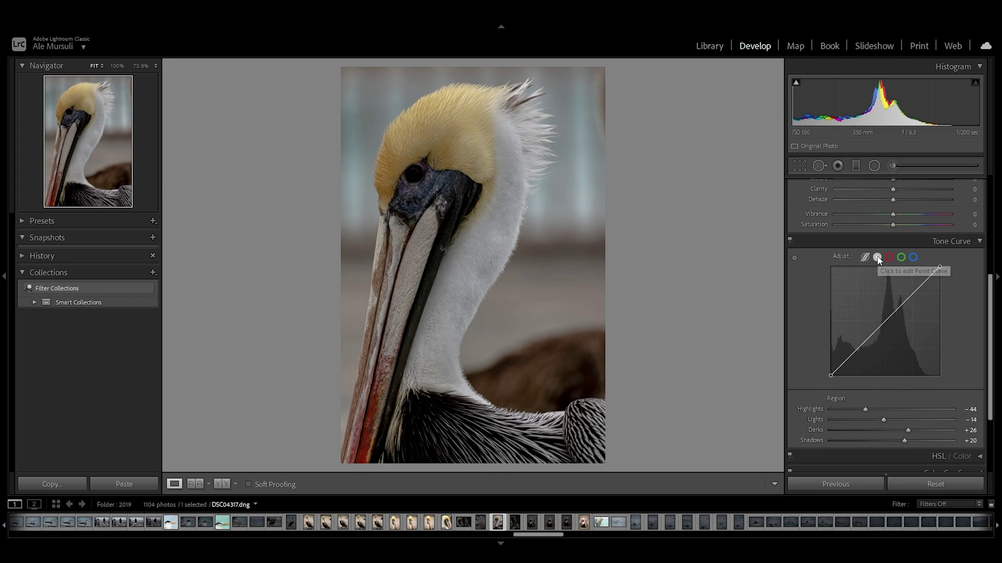
click(857, 349)
click(845, 361)
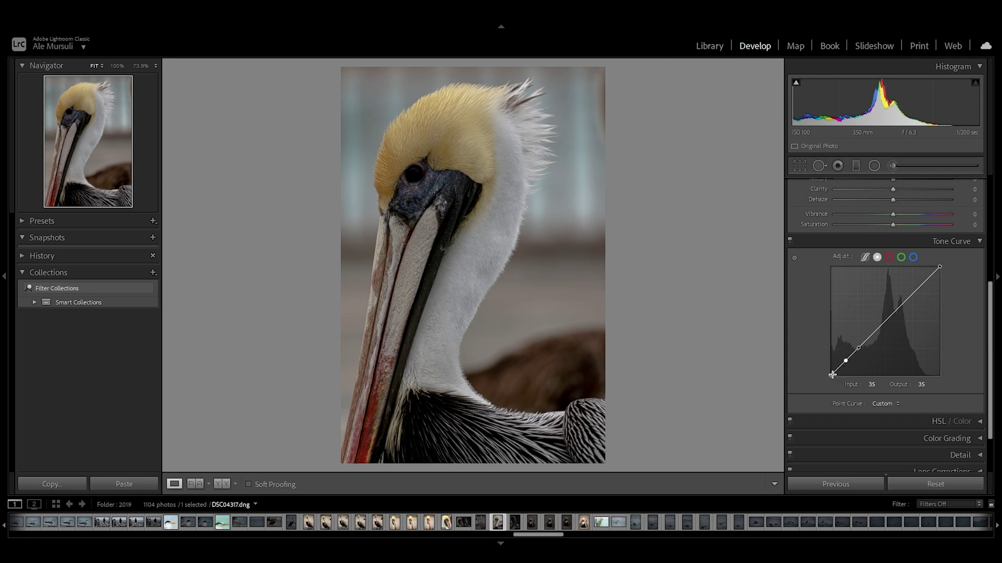
mouse_move(831, 376)
mouse_down()
mouse_move(819, 365)
mouse_move(822, 380)
mouse_move(814, 367)
mouse_up()
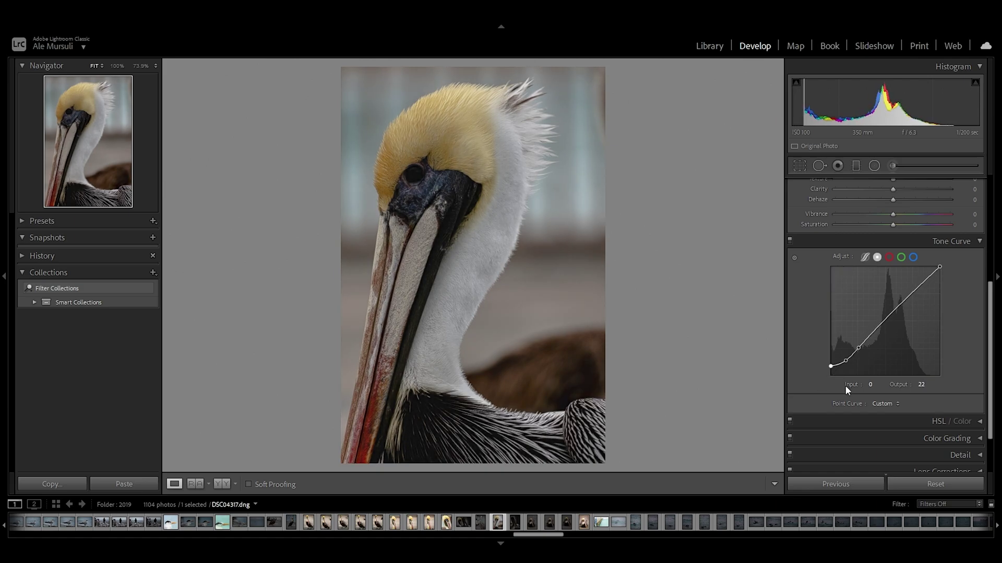
click(978, 241)
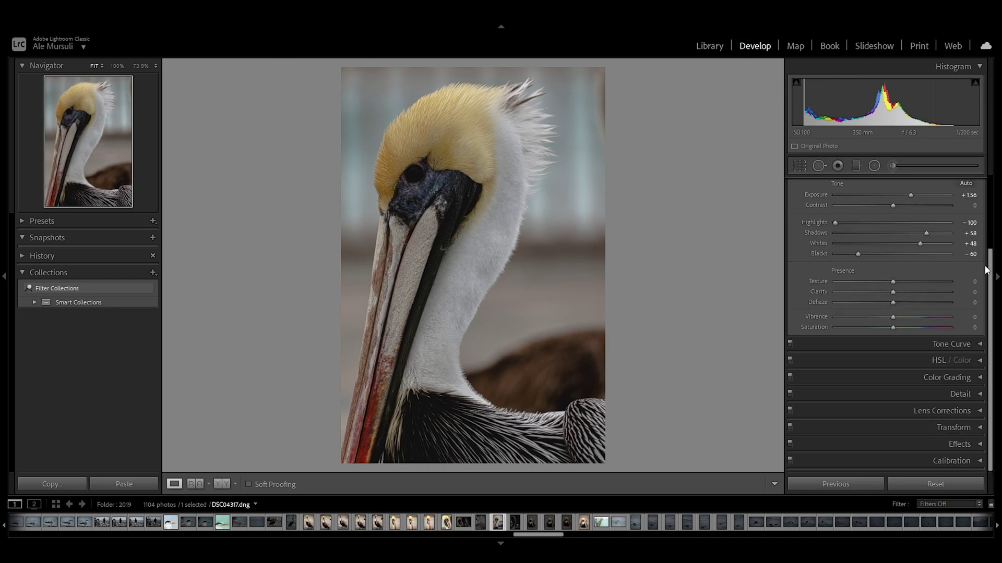
- Set the orange hue to +37 and shift the yellow hue slightly toward green
click(981, 361)
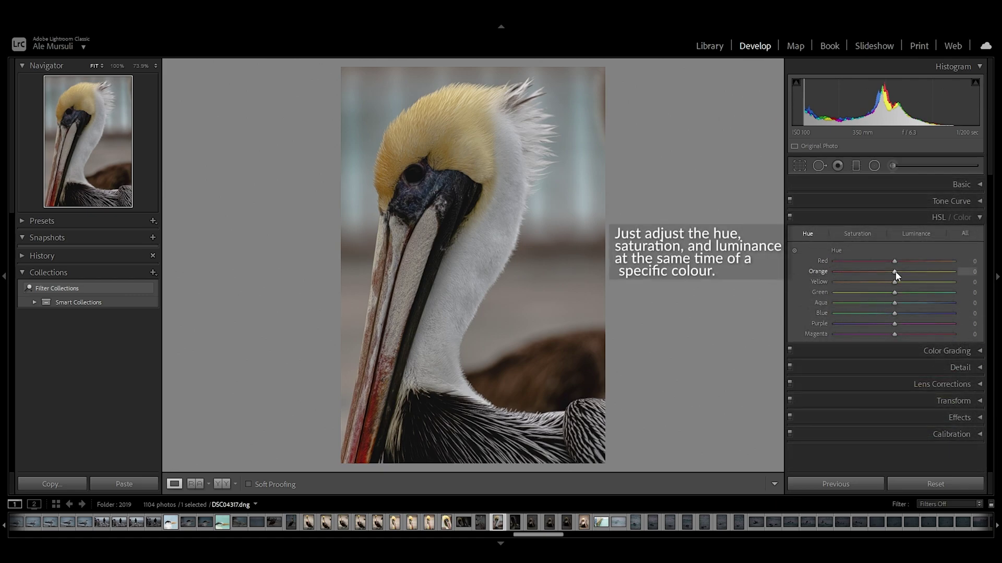
mouse_move(893, 272)
mouse_down()
mouse_move(883, 271)
mouse_move(923, 276)
mouse_move(909, 273)
mouse_up()
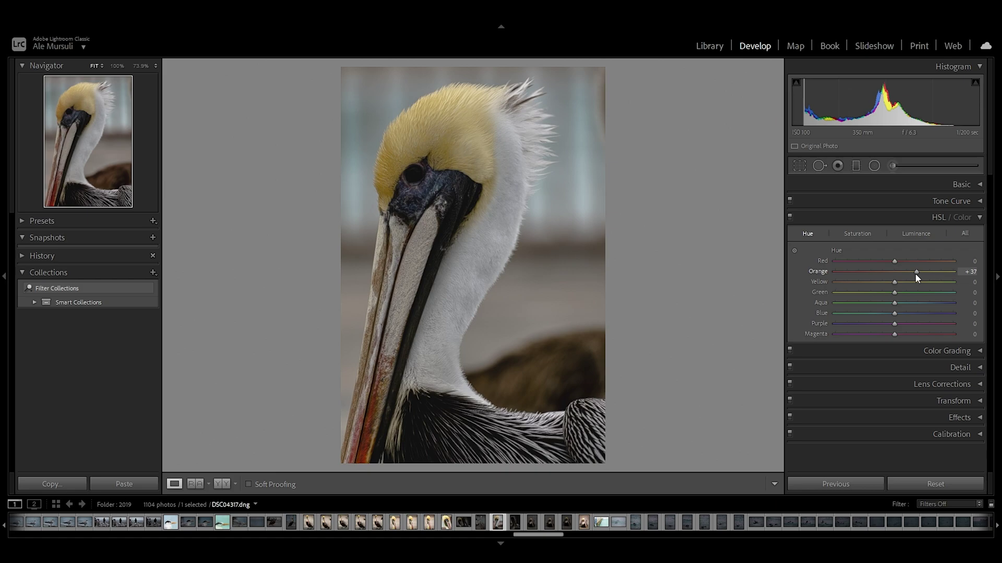
drag(894, 282, 903, 284)
- Raise the orange and yellow saturation slightly, and set luminance to +19 for orange and +10 for yellow
click(870, 234)
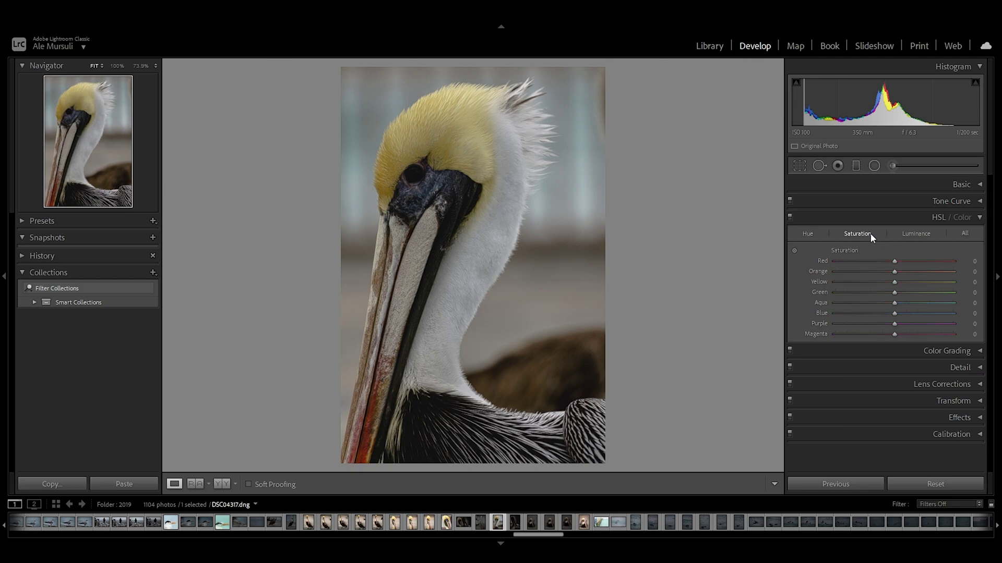
drag(896, 272, 900, 284)
click(917, 233)
drag(895, 273, 899, 283)
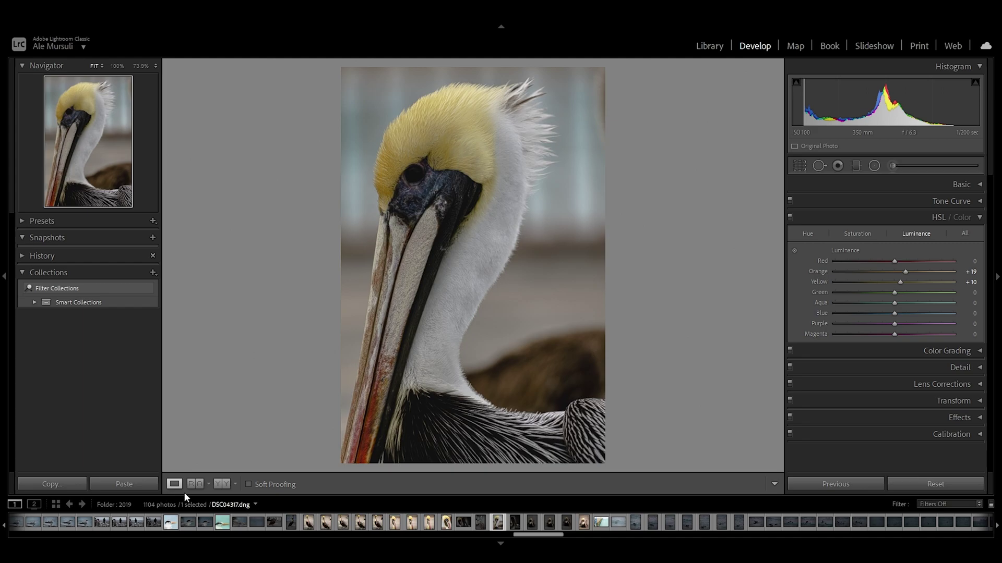
- Compare the photo before and after the edits side by side, and return to the single-image view
click(221, 484)
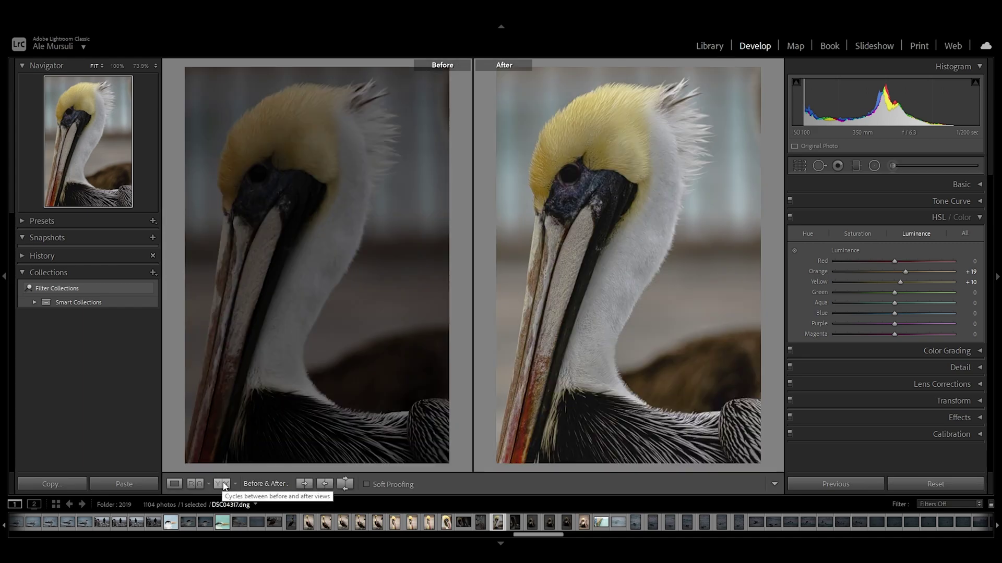
click(175, 484)
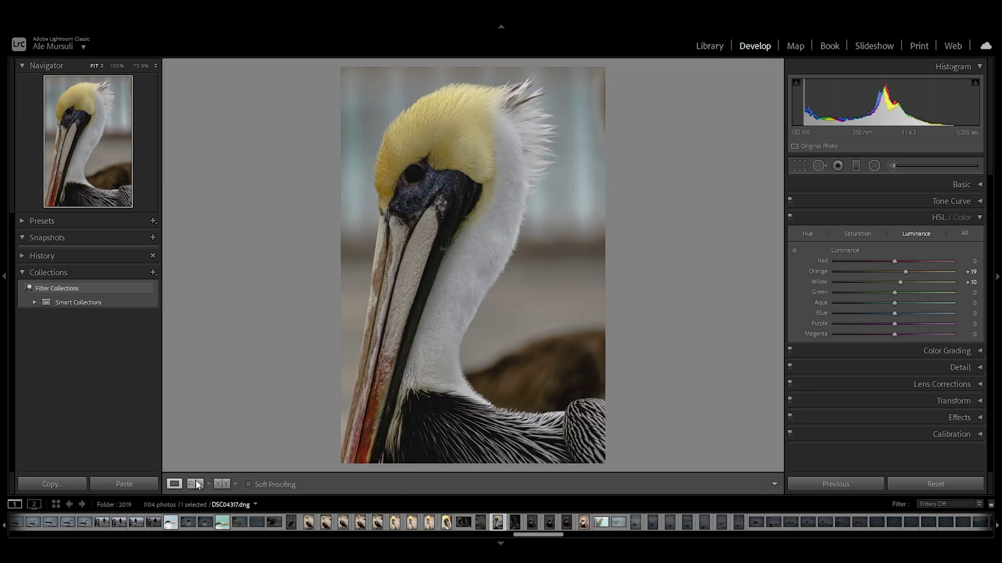
click(979, 219)
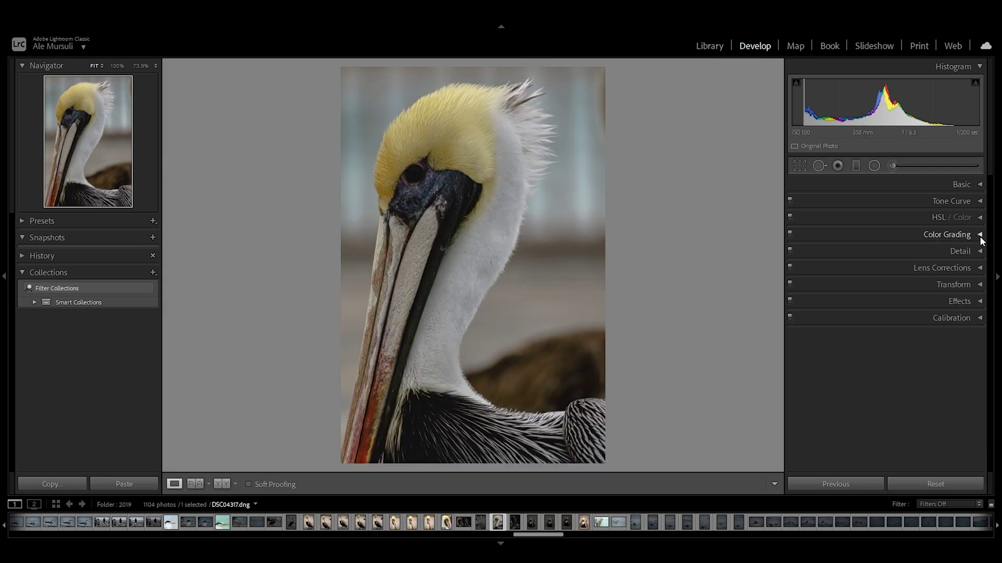
- Color grade the photo with a slight green tint in the midtones, blue in the shadows, and hue 45, saturation 21 in the highlights
click(981, 236)
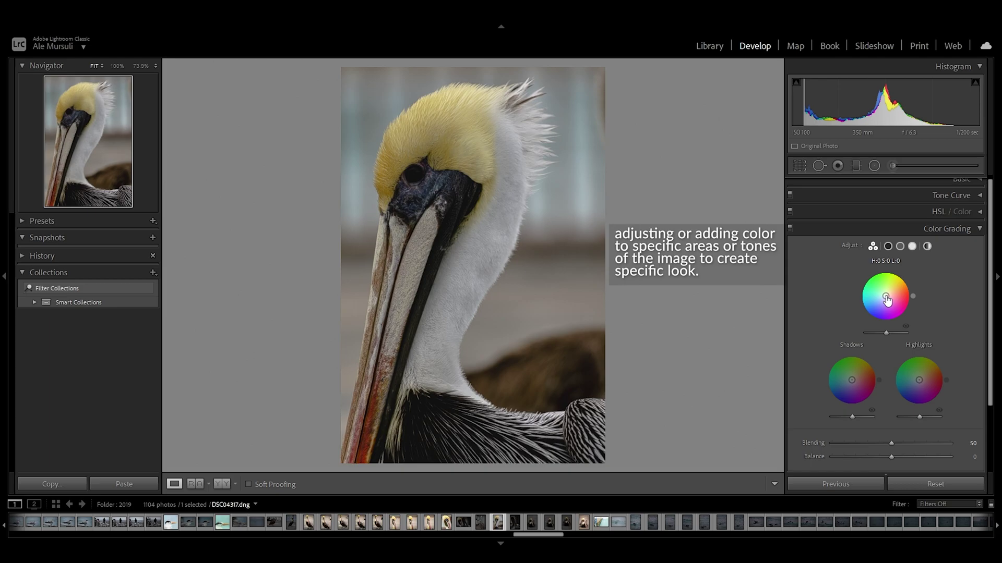
drag(885, 296, 885, 295)
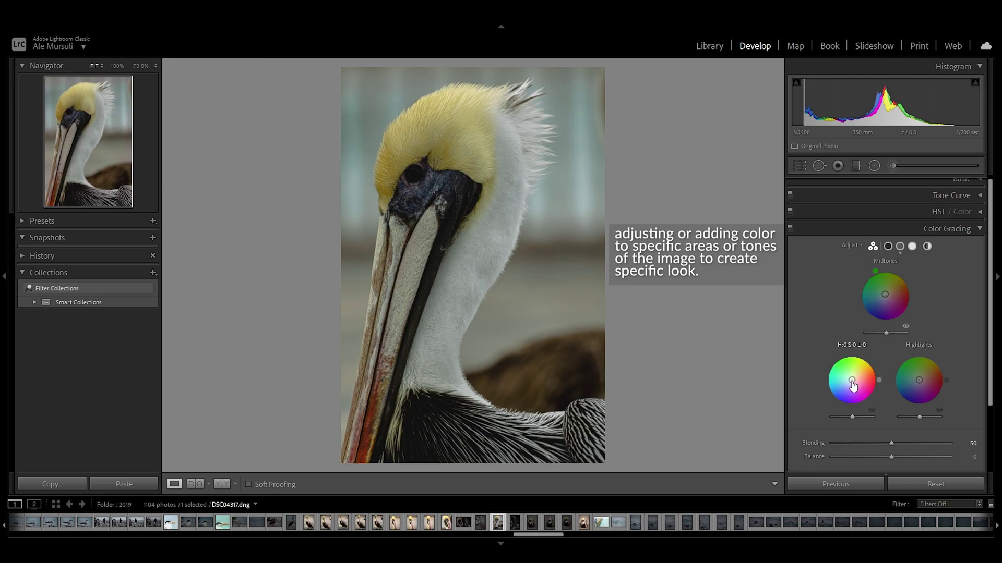
drag(851, 380, 850, 382)
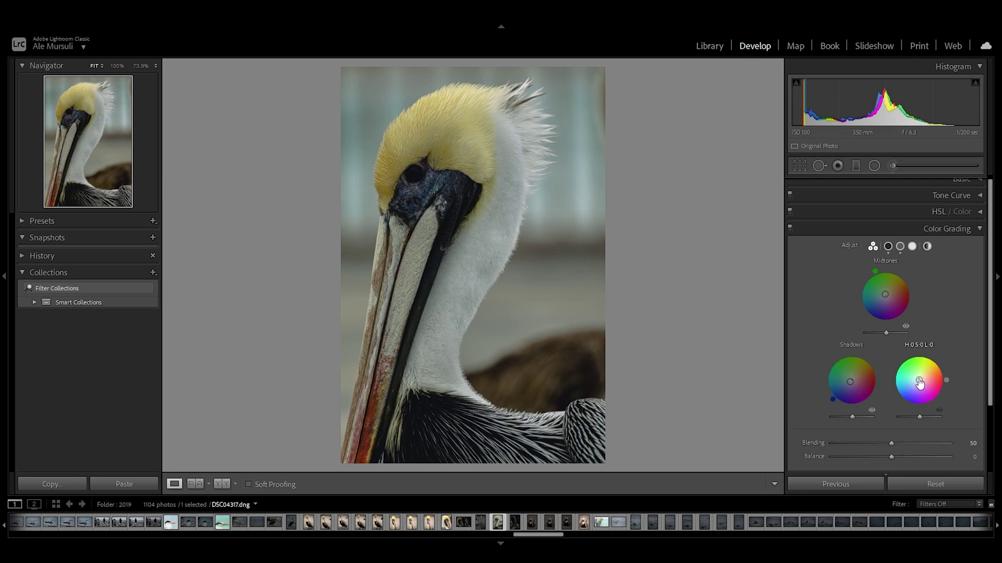
drag(918, 380, 922, 376)
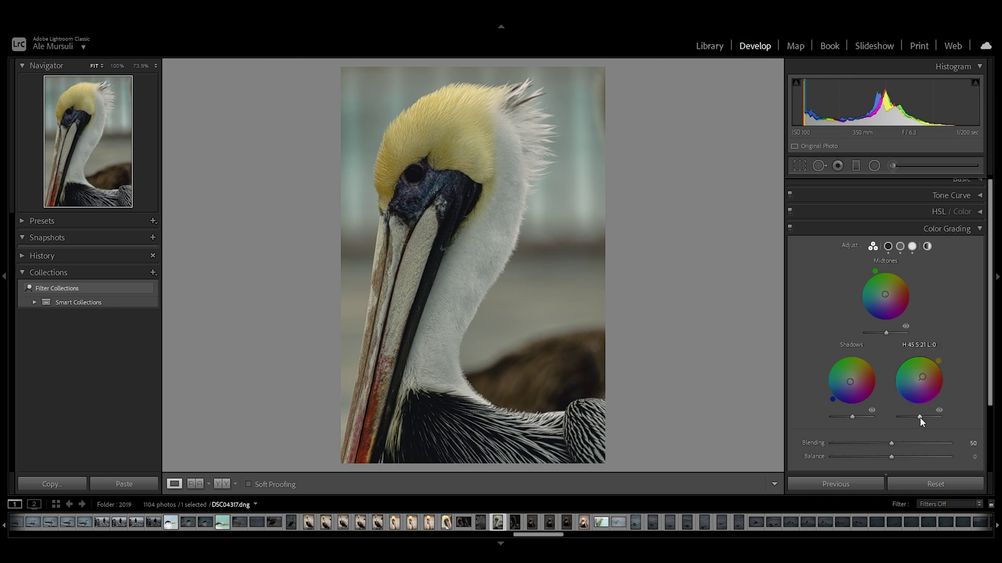
- Set the color grading luminance to +29 for the highlights and -24 for the midtones
mouse_move(919, 417)
mouse_down()
mouse_move(931, 417)
mouse_move(899, 416)
mouse_move(926, 420)
mouse_up()
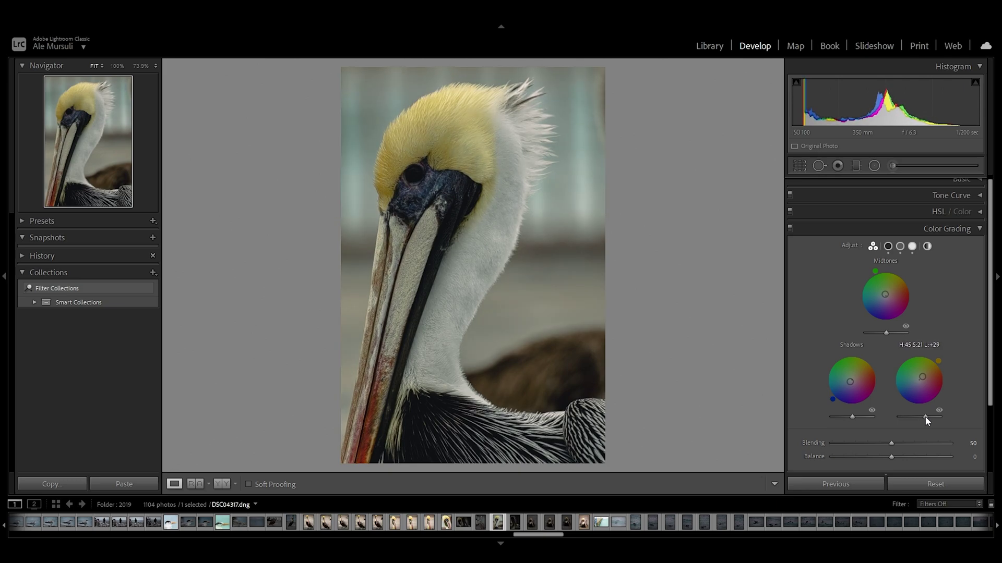
mouse_move(925, 416)
mouse_down()
mouse_move(891, 414)
mouse_move(974, 415)
mouse_move(857, 420)
mouse_move(956, 419)
mouse_move(926, 421)
mouse_up()
mouse_move(886, 333)
mouse_move(884, 333)
mouse_down()
mouse_move(896, 334)
mouse_move(881, 334)
mouse_up()
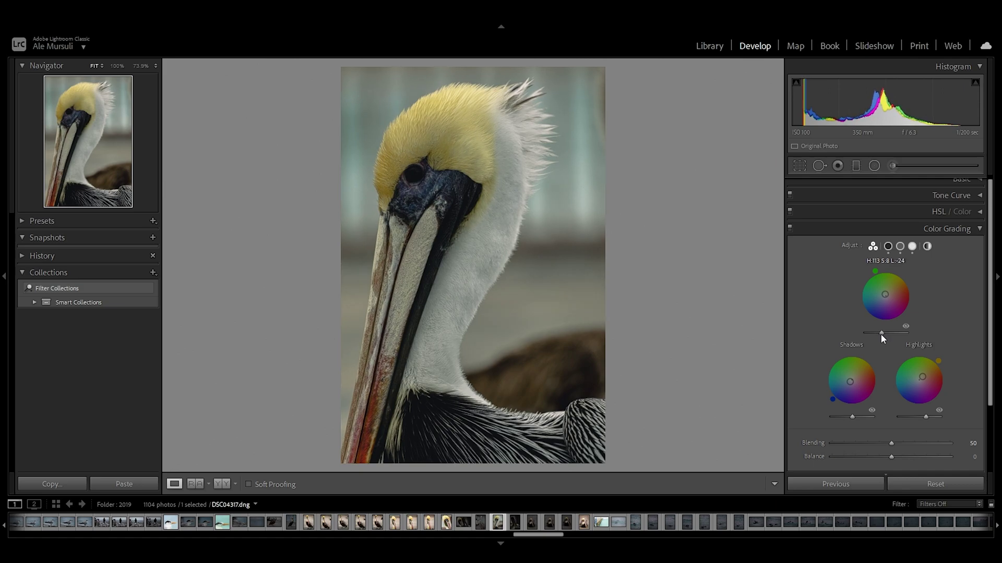
- Lower the luminance of the color grading shadows, and set blending to 79 and balance to +37
mouse_move(861, 417)
drag(853, 418, 844, 421)
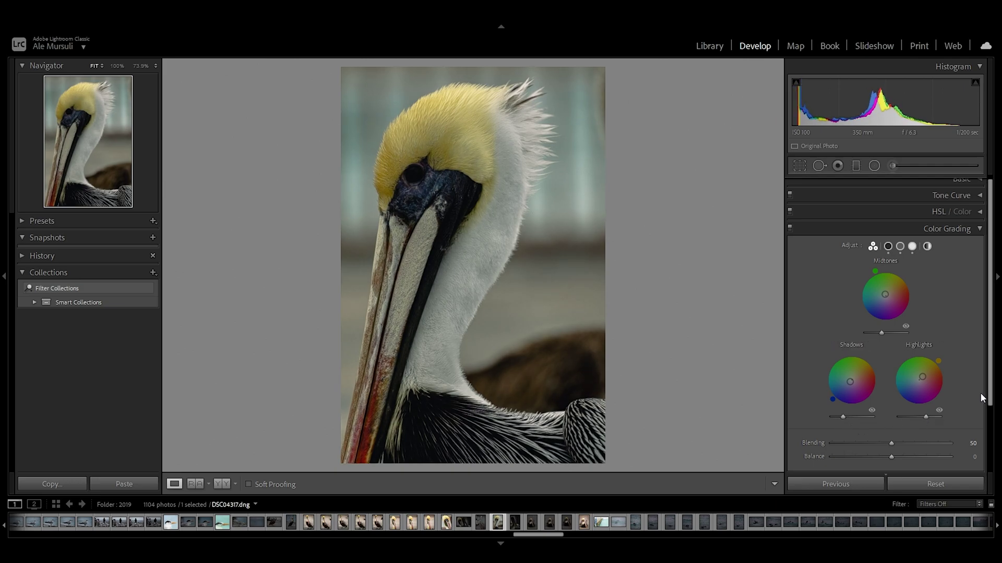
drag(990, 399, 995, 467)
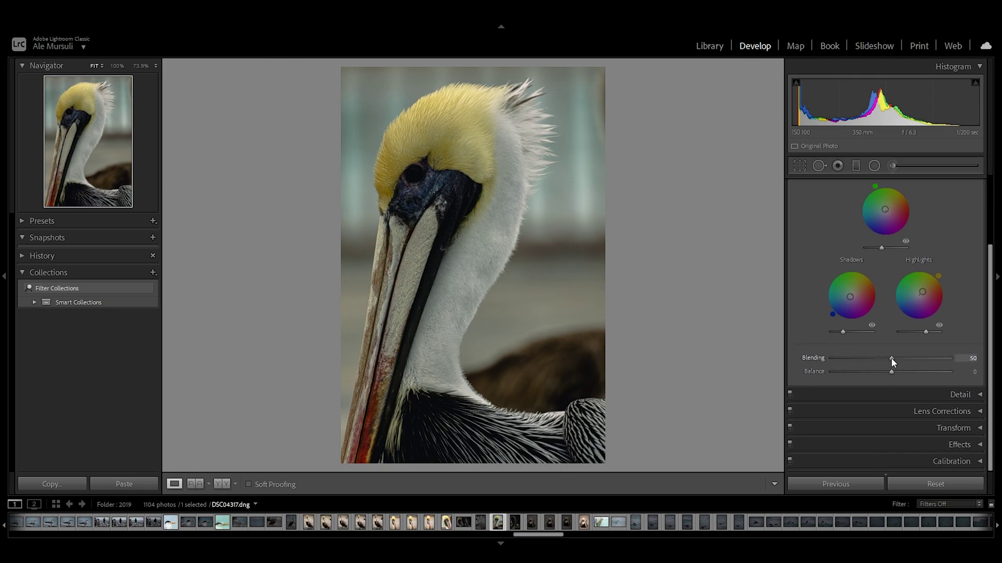
drag(893, 358, 913, 373)
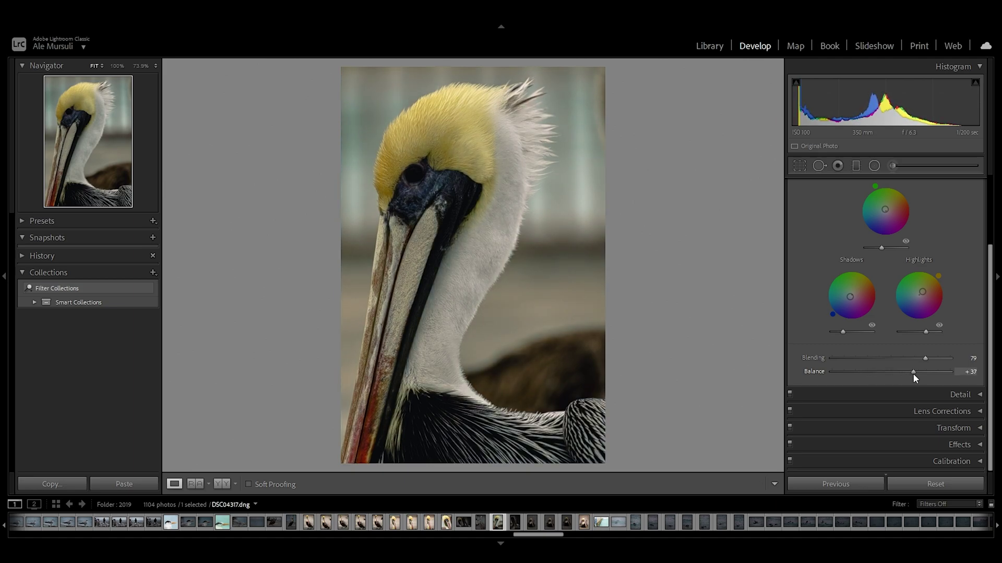
- Compare before and after in side-by-side and split views, and return to the single-image view
click(222, 484)
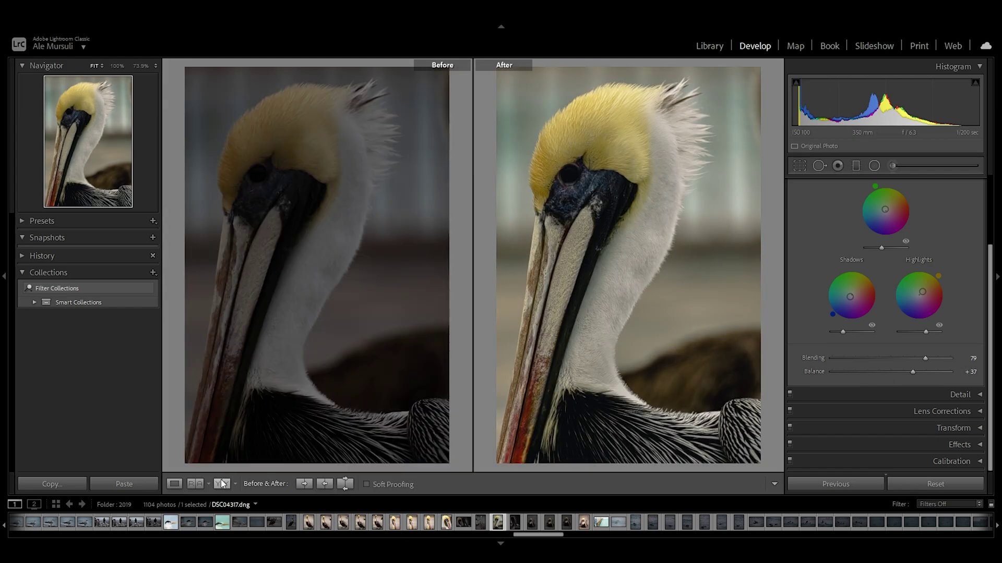
click(222, 485)
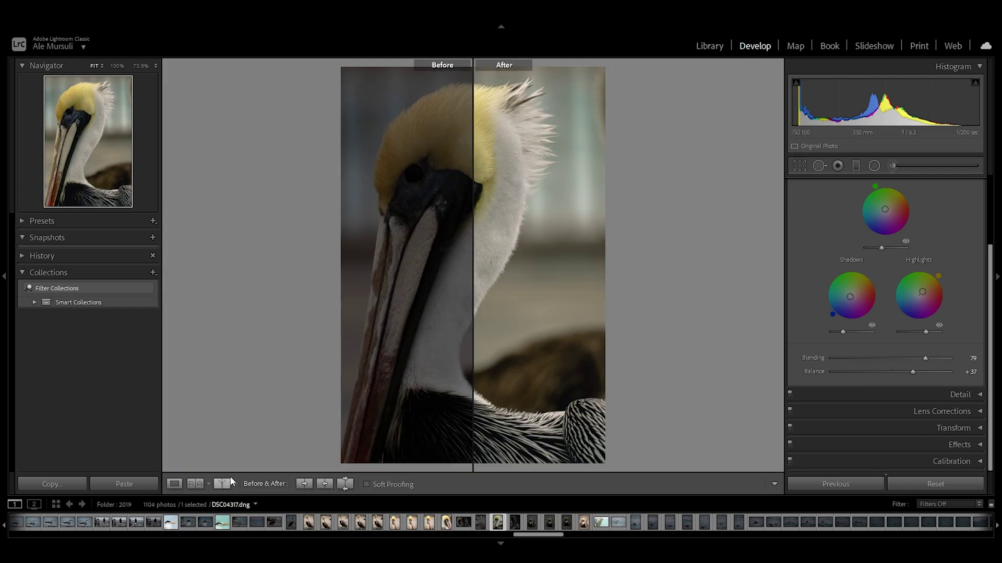
click(175, 484)
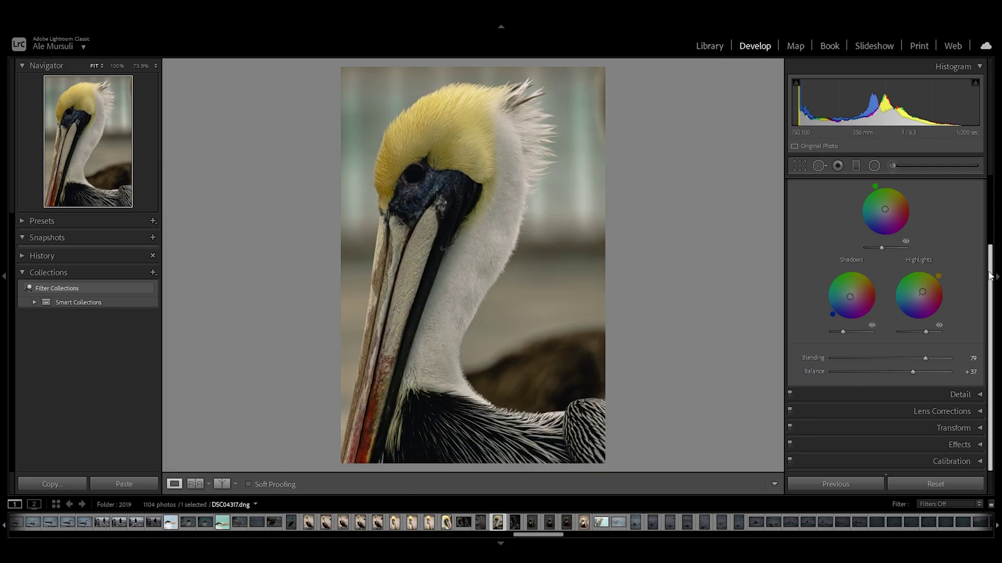
- Add a small radial filter centred over the pelican's eye
scroll(983, 261, up, 3)
click(981, 211)
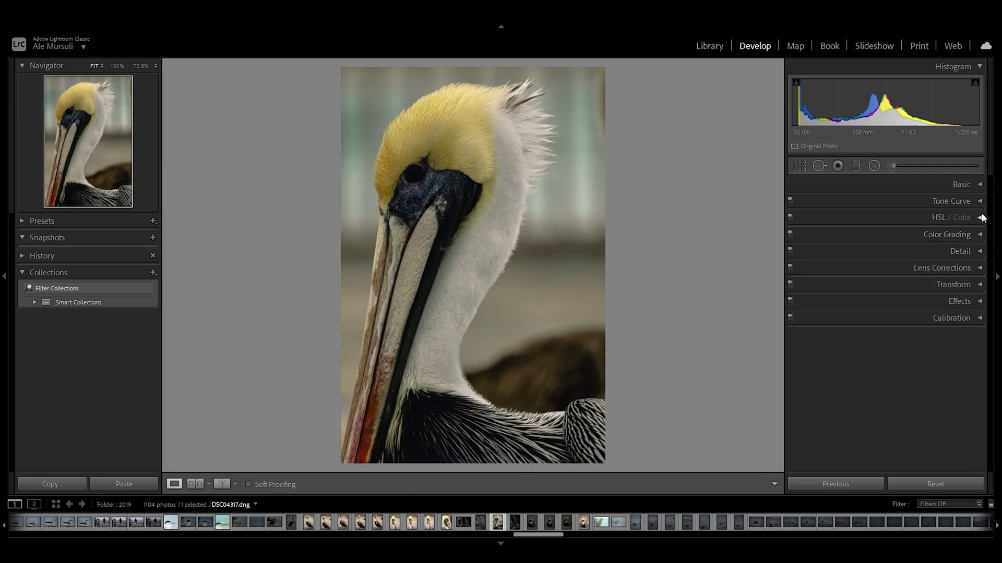
click(980, 185)
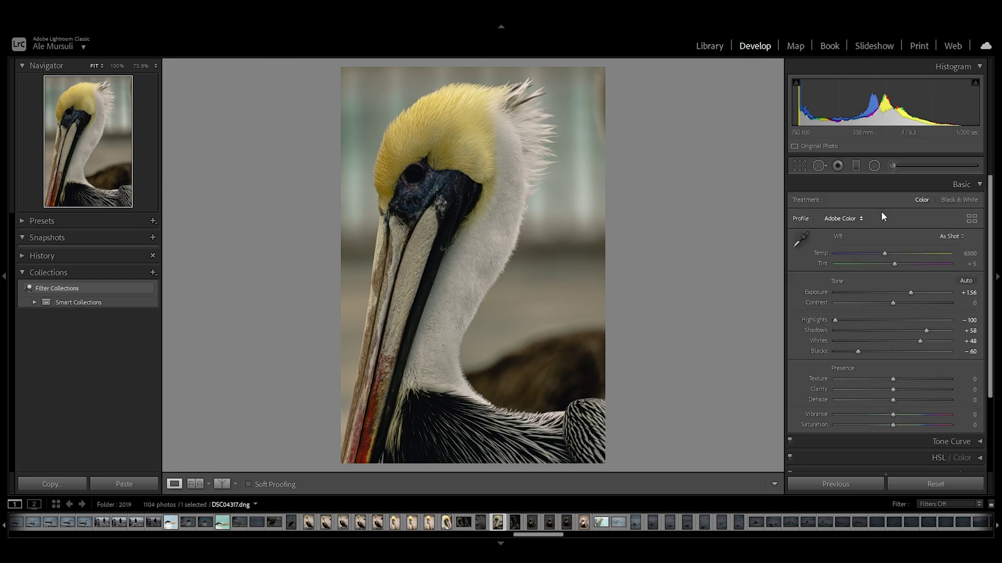
click(876, 165)
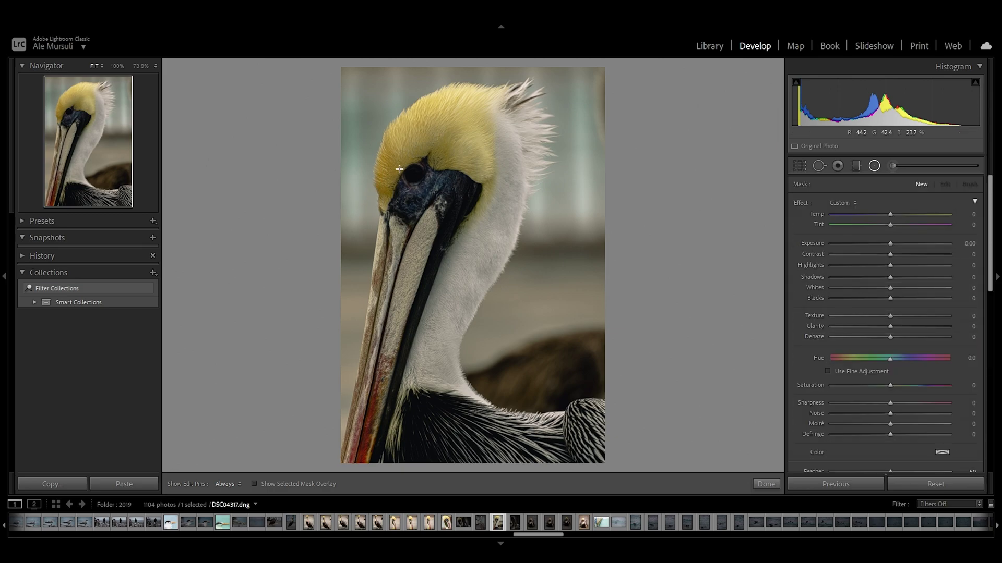
mouse_move(406, 168)
mouse_down()
mouse_move(420, 182)
mouse_move(414, 174)
mouse_up()
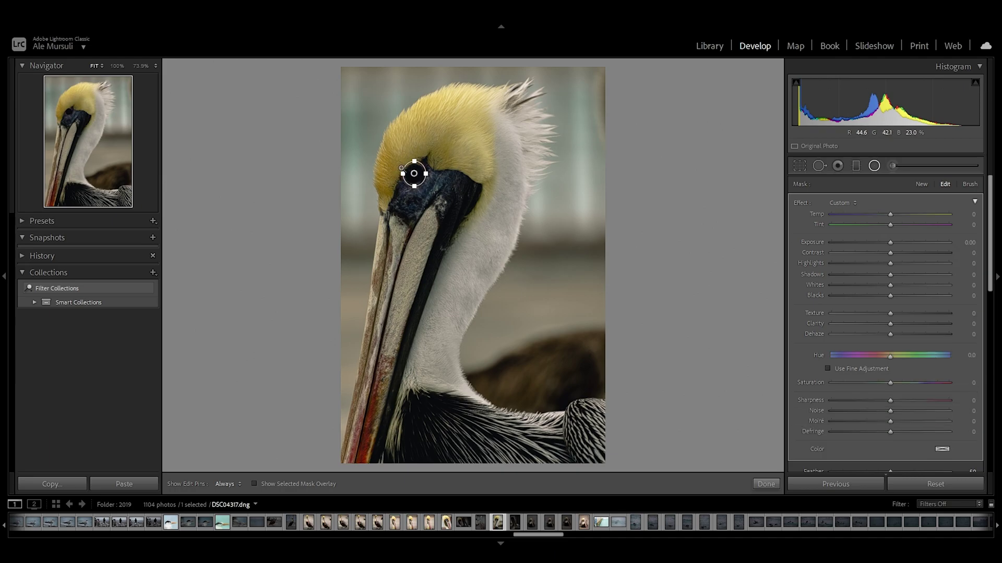
- Shrink the radial filter's ellipse to fit closely around the dark eyeball
key(z)
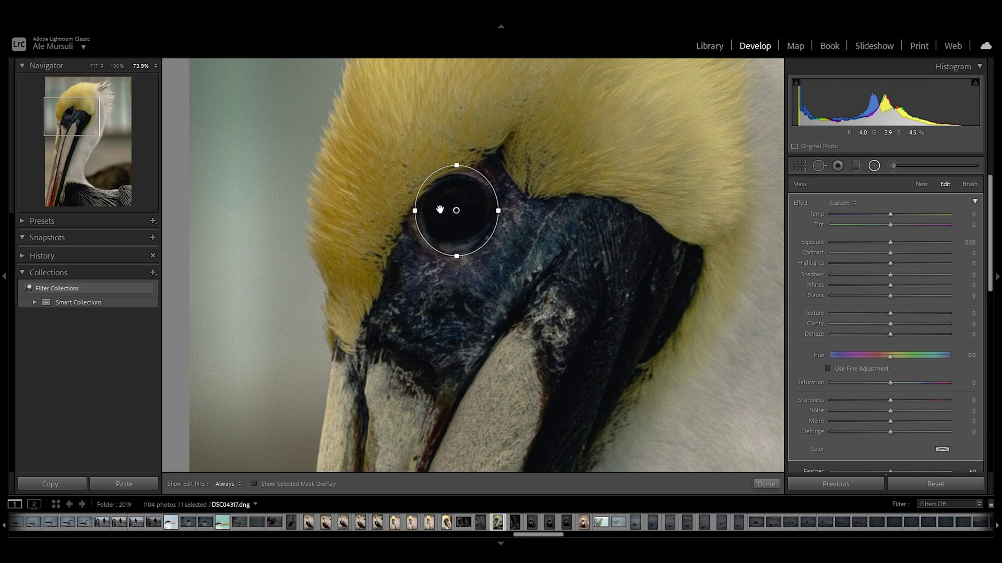
drag(457, 165, 458, 174)
drag(497, 212, 489, 211)
drag(457, 251, 456, 246)
drag(492, 211, 487, 213)
drag(457, 176, 456, 214)
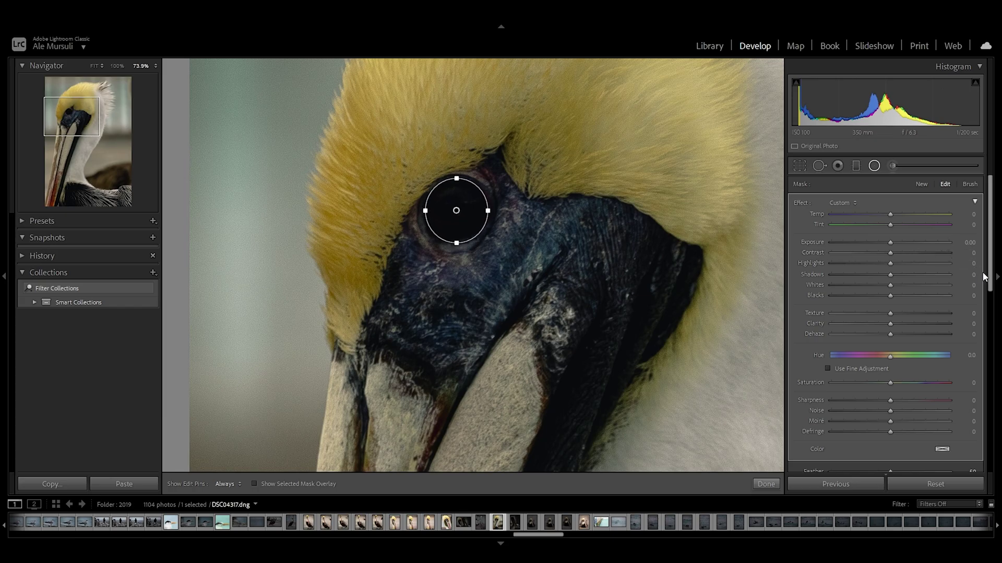
- Add a luminance range mask to the radial filter, display the mask, and invert the filter to cover the eye's inside
scroll(986, 280, down, 5)
click(880, 365)
click(866, 398)
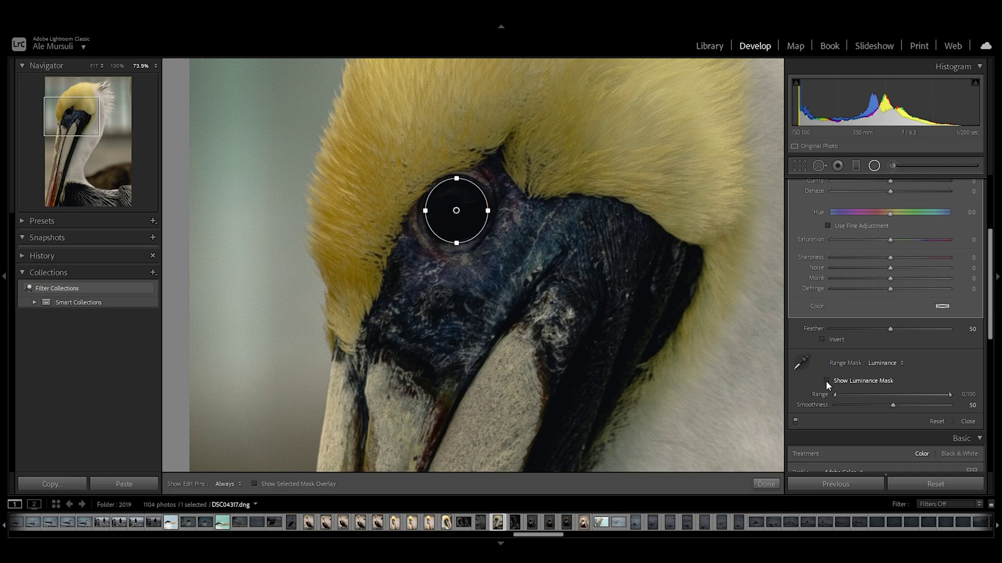
click(826, 381)
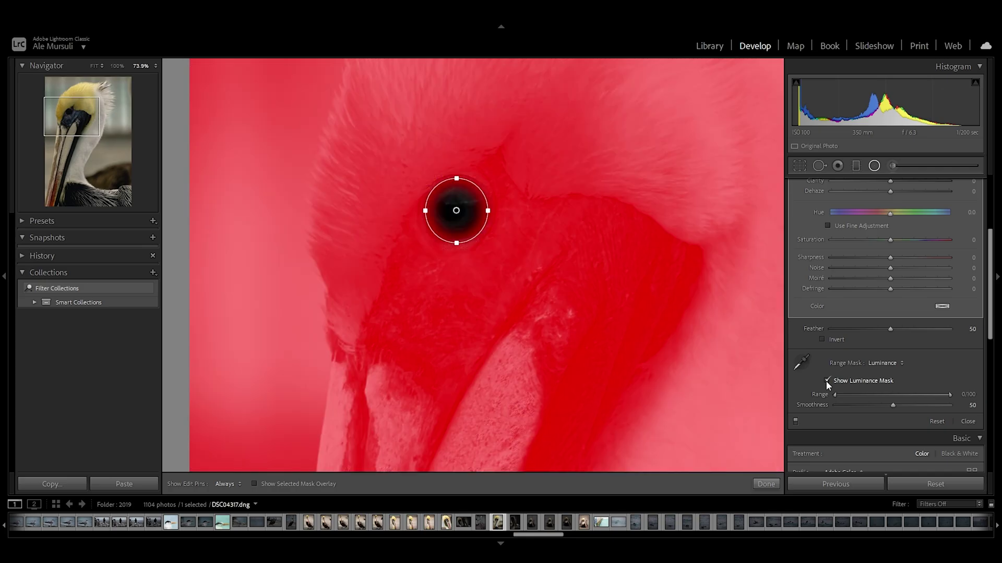
click(822, 338)
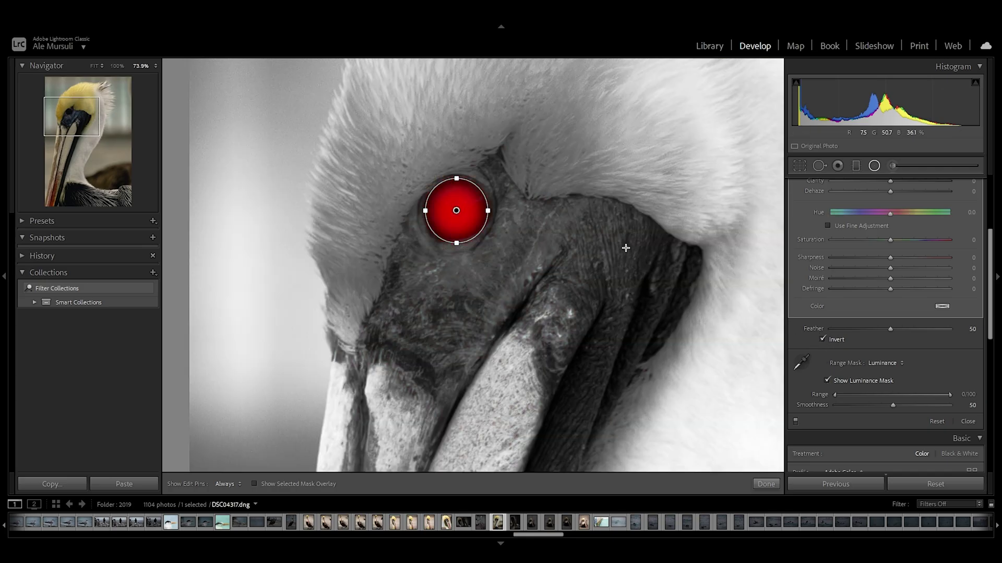
- Widen the ellipse slightly, refine the mask with feather 83, luminance range 14/100 and smoothness 82, and hide the mask display
drag(488, 210, 490, 211)
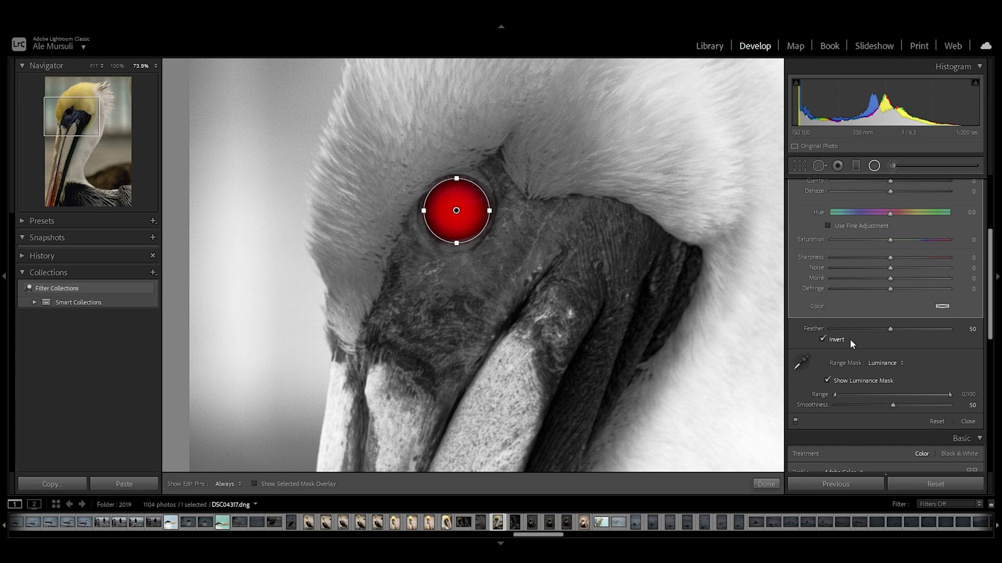
drag(888, 329, 927, 335)
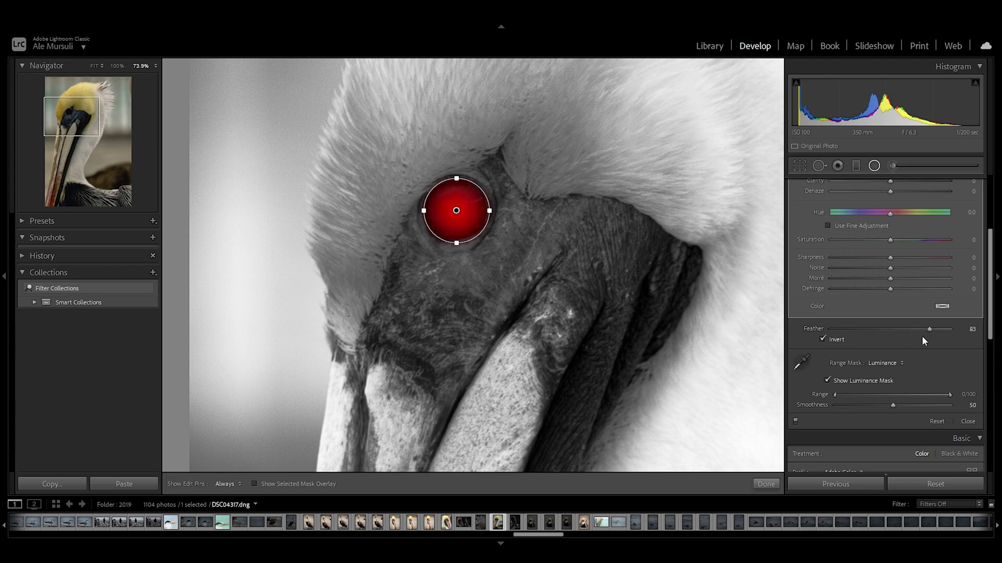
mouse_move(834, 395)
mouse_down()
mouse_move(871, 399)
mouse_move(853, 393)
mouse_up()
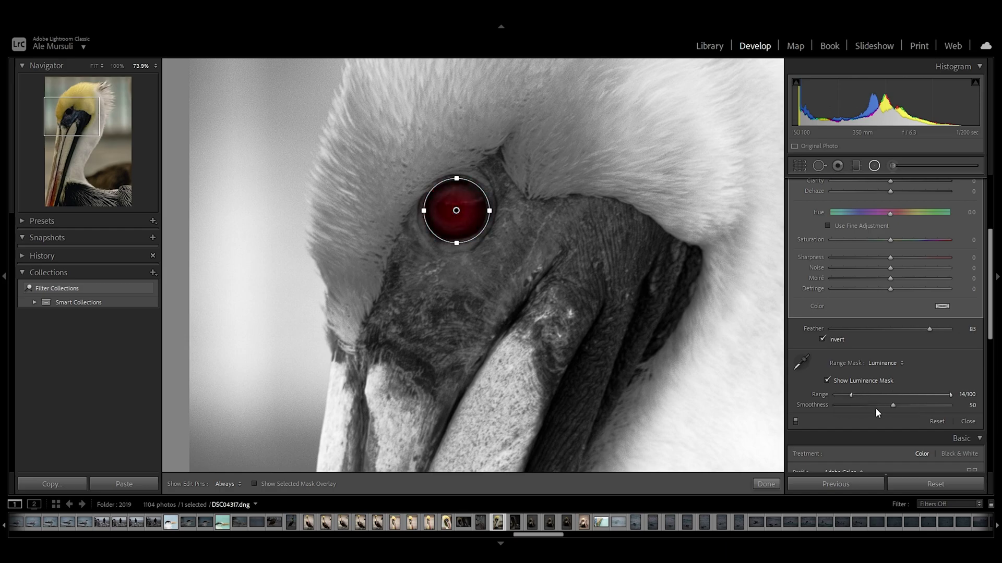
drag(923, 407, 930, 407)
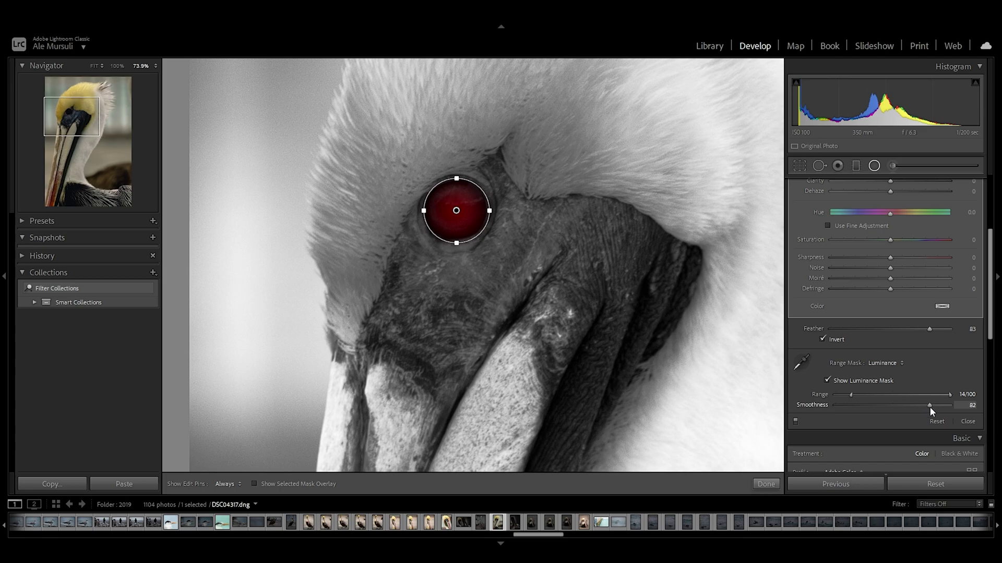
click(852, 381)
- Brighten the masked eye with exposure 2.34, contrast -34, shadows 80, whites 35 and blacks -12
drag(990, 292, 990, 235)
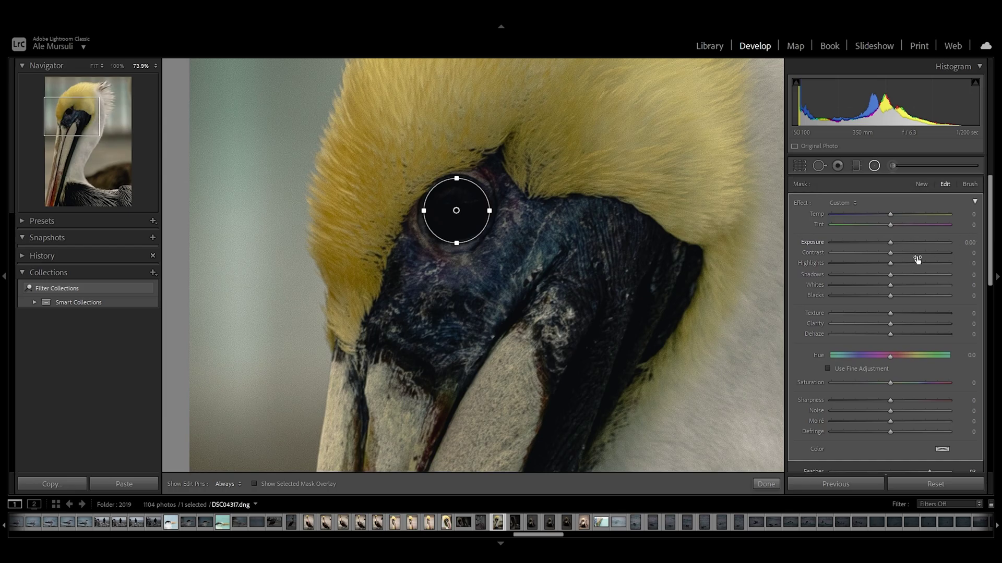
drag(891, 242, 925, 247)
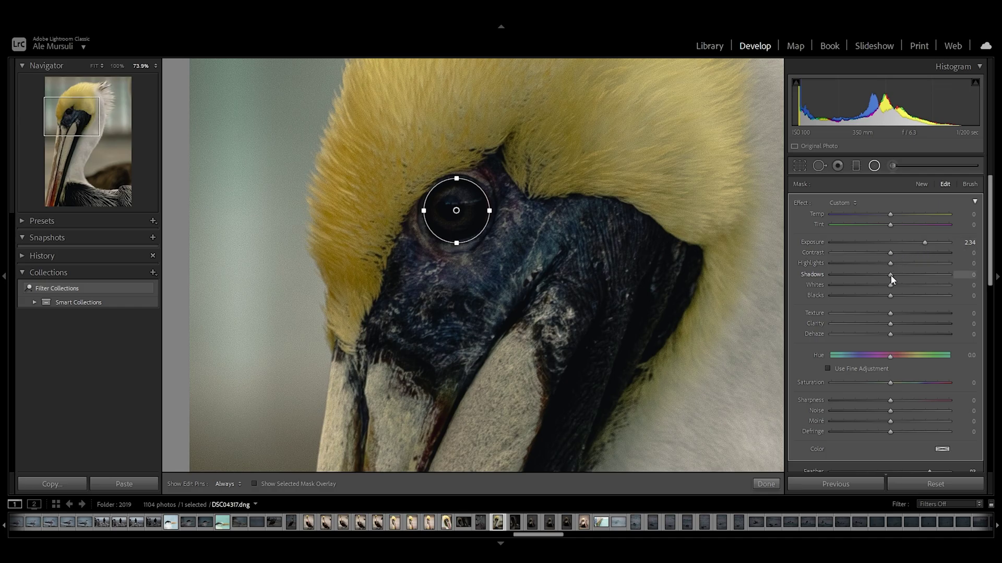
drag(917, 277, 936, 280)
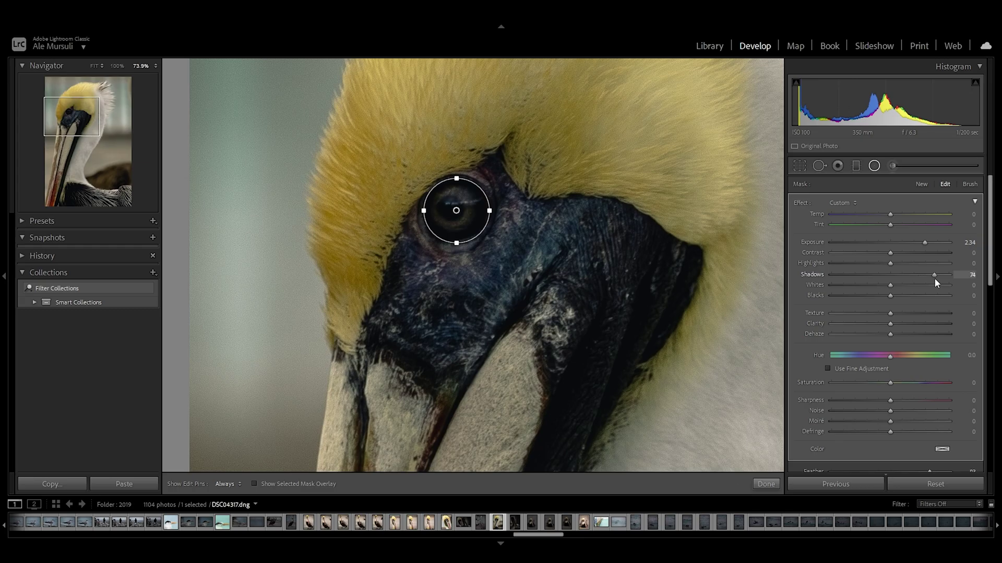
drag(927, 275, 925, 275)
drag(878, 295, 888, 296)
drag(913, 255, 878, 258)
- Warm the eye's color temperature, set texture to 19, clarity to 39 and dehaze to -39, and finish the radial filter
drag(890, 214, 872, 225)
drag(914, 215, 916, 214)
drag(991, 286, 992, 301)
drag(897, 275, 908, 276)
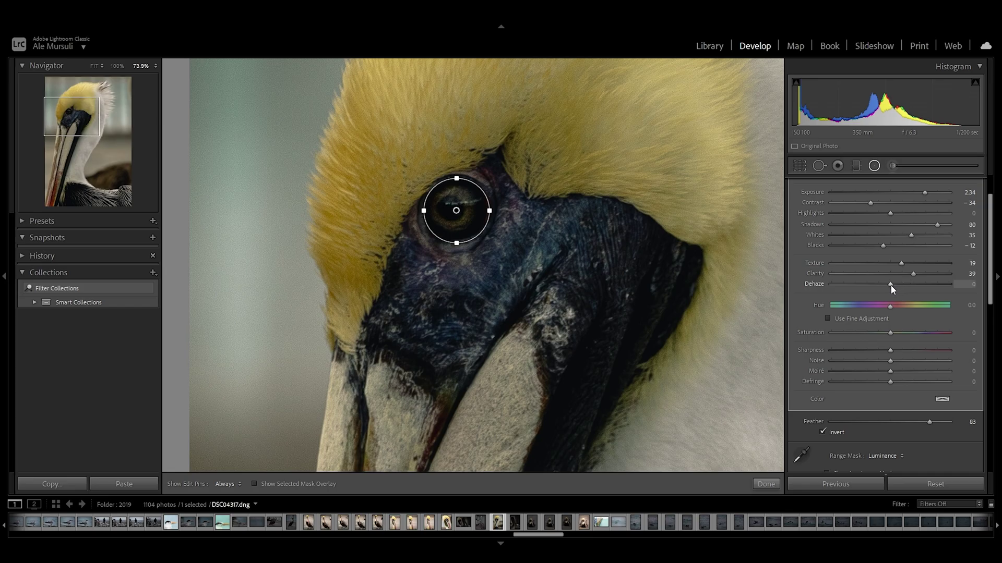
drag(889, 285, 872, 283)
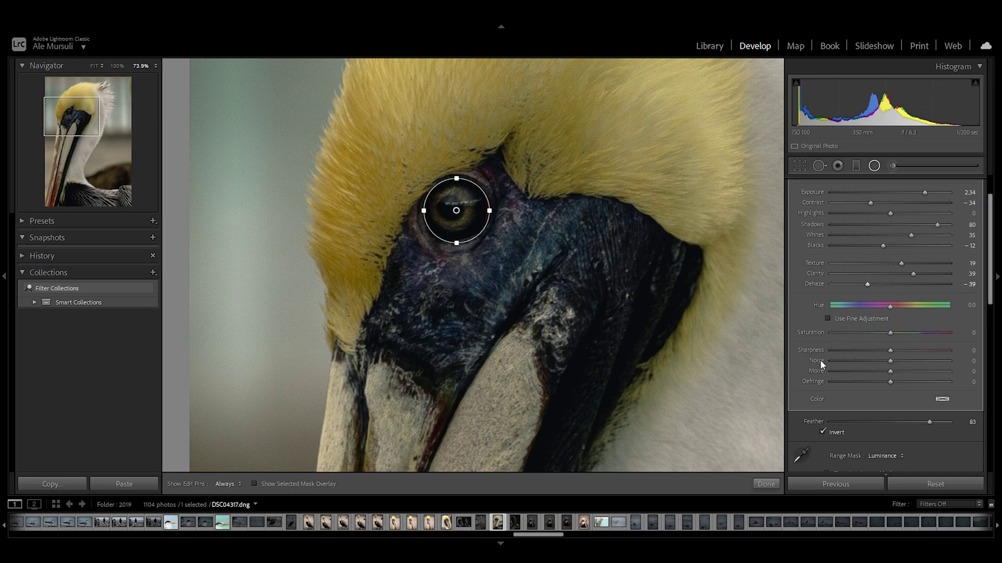
click(763, 484)
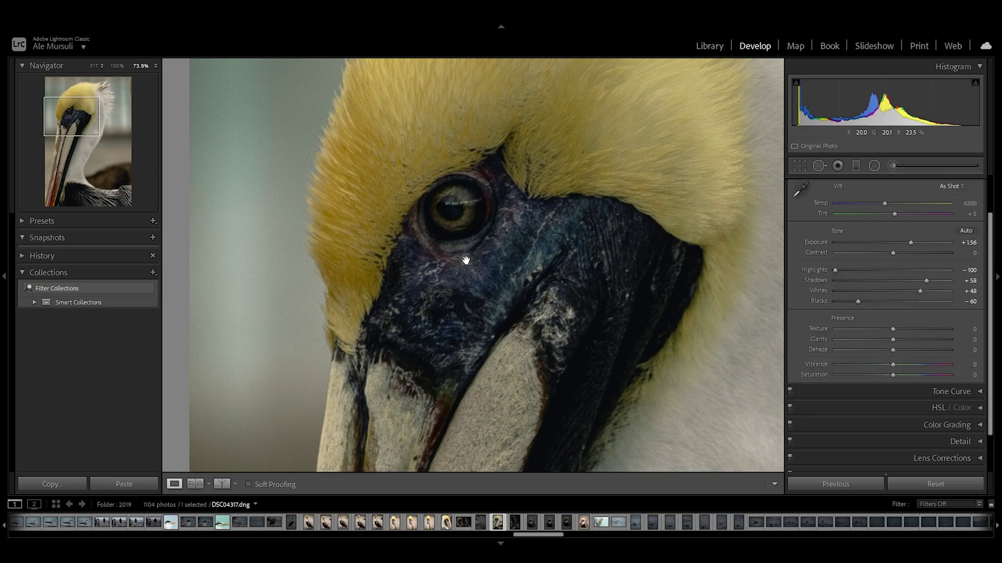
- Examine the whole photo and its eye in the before/after split view, and return to the single-image view
click(460, 223)
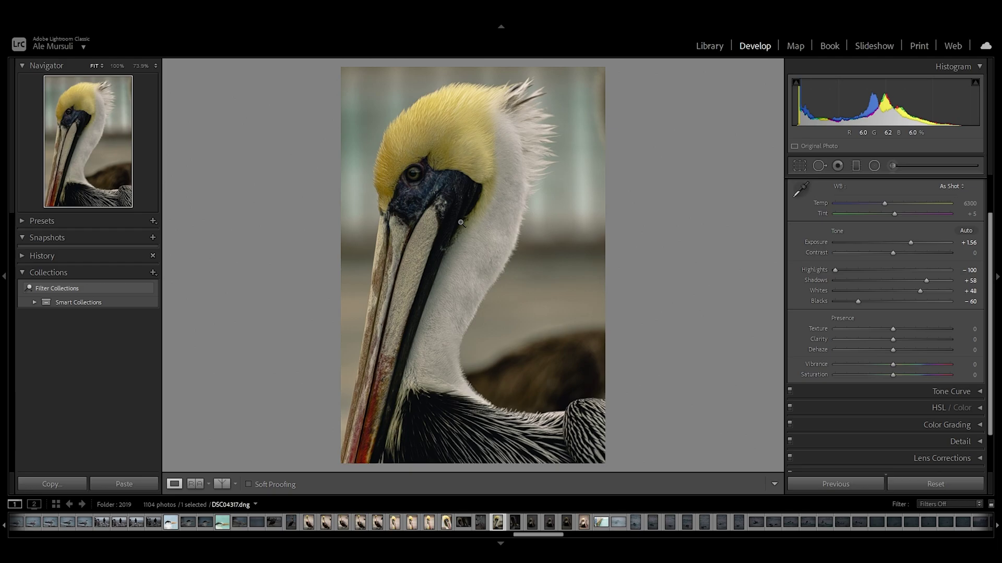
click(222, 484)
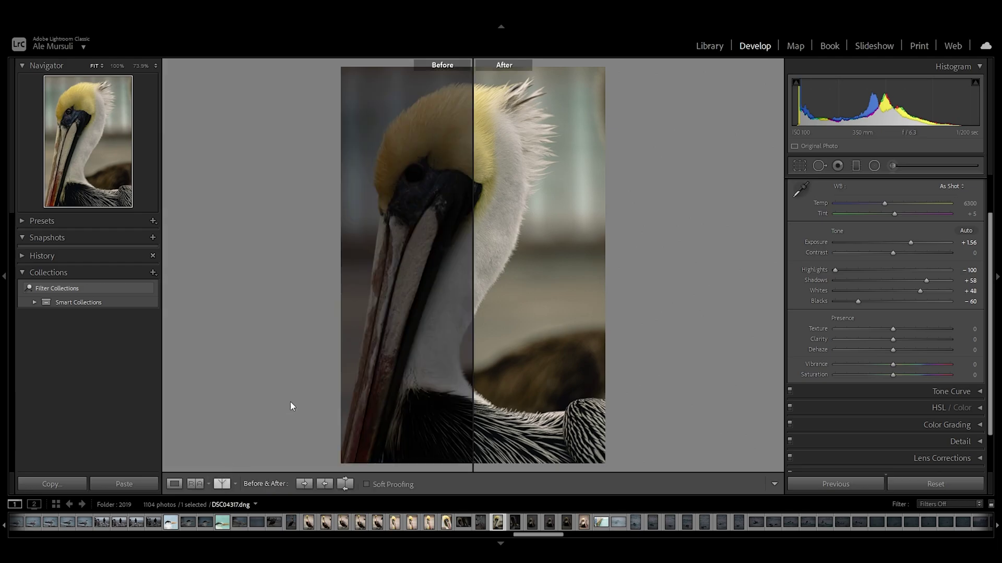
click(452, 175)
drag(476, 172, 675, 196)
click(676, 197)
click(175, 486)
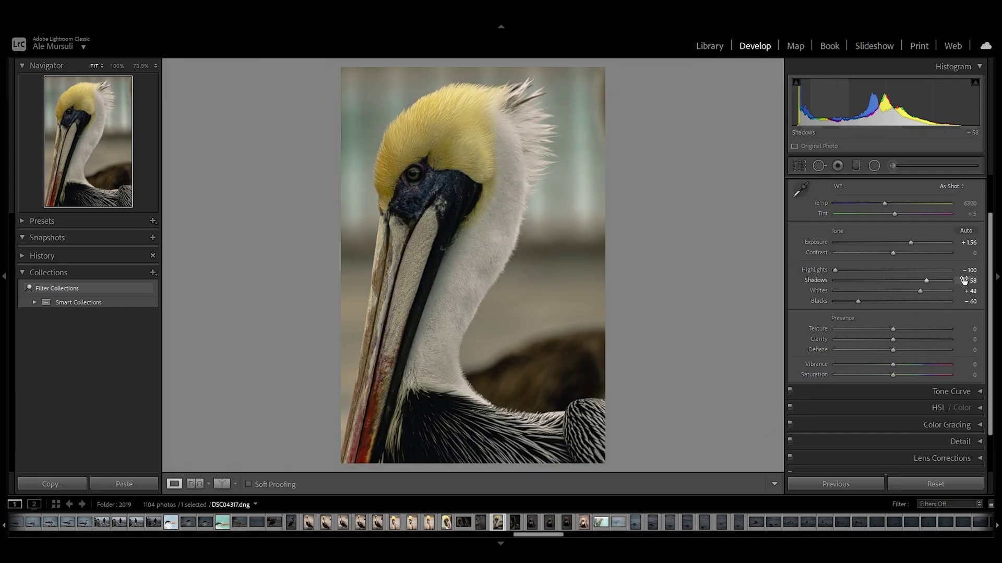
- Sharpen the photo with amount 77, radius 2.0 and detail 66
drag(989, 235, 989, 201)
click(981, 187)
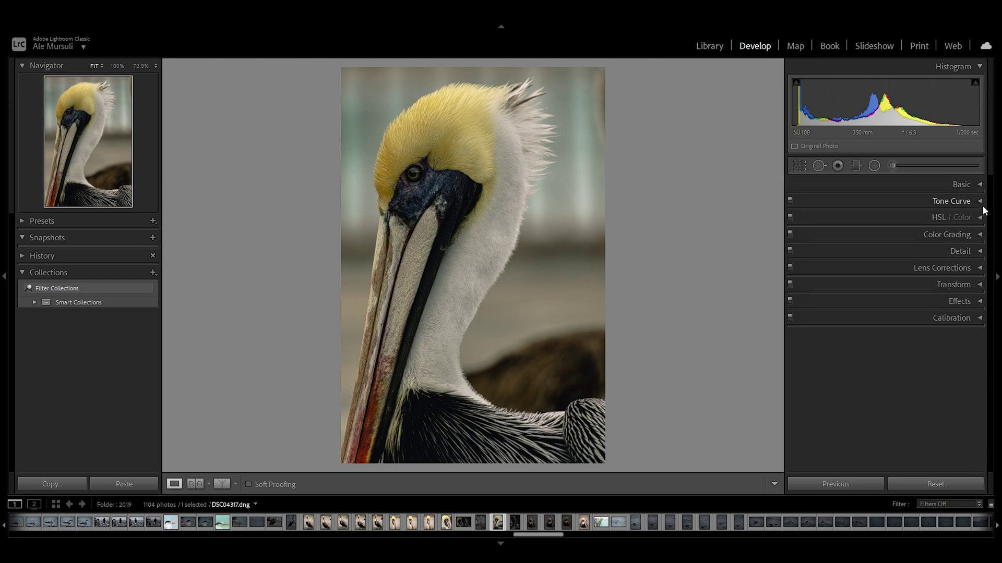
click(981, 252)
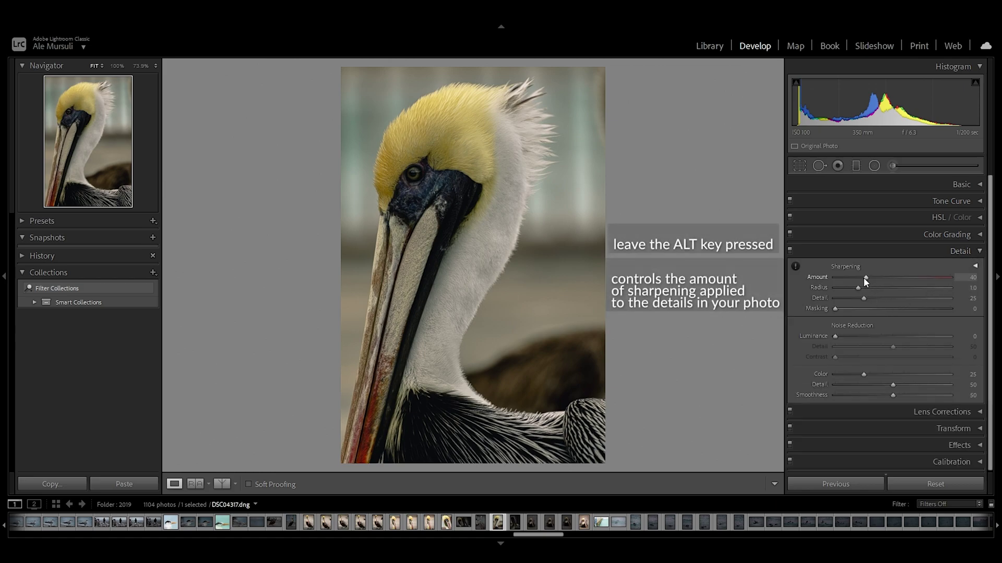
mouse_move(864, 278)
mouse_down()
mouse_move(892, 283)
mouse_move(865, 291)
mouse_up()
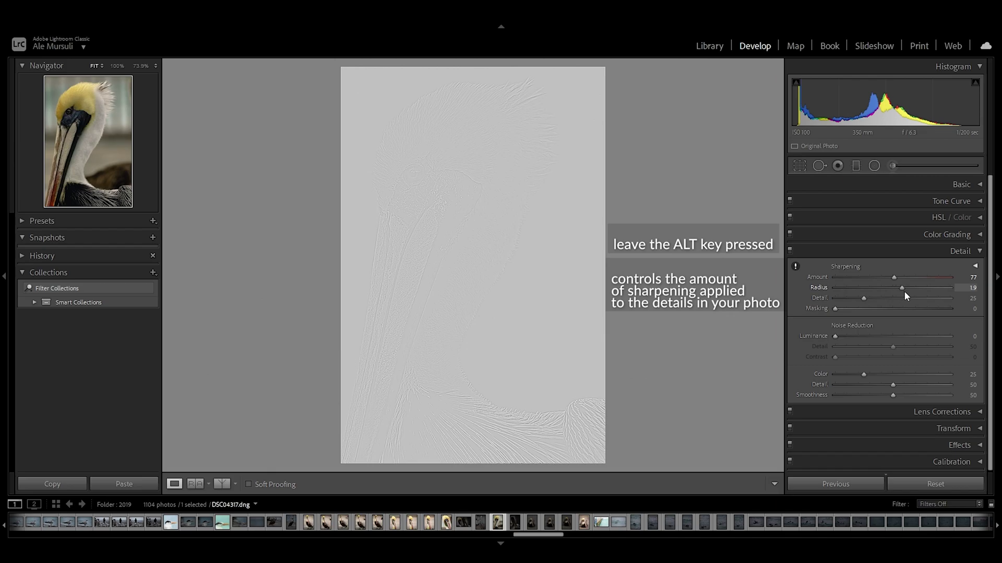
drag(904, 292, 866, 298)
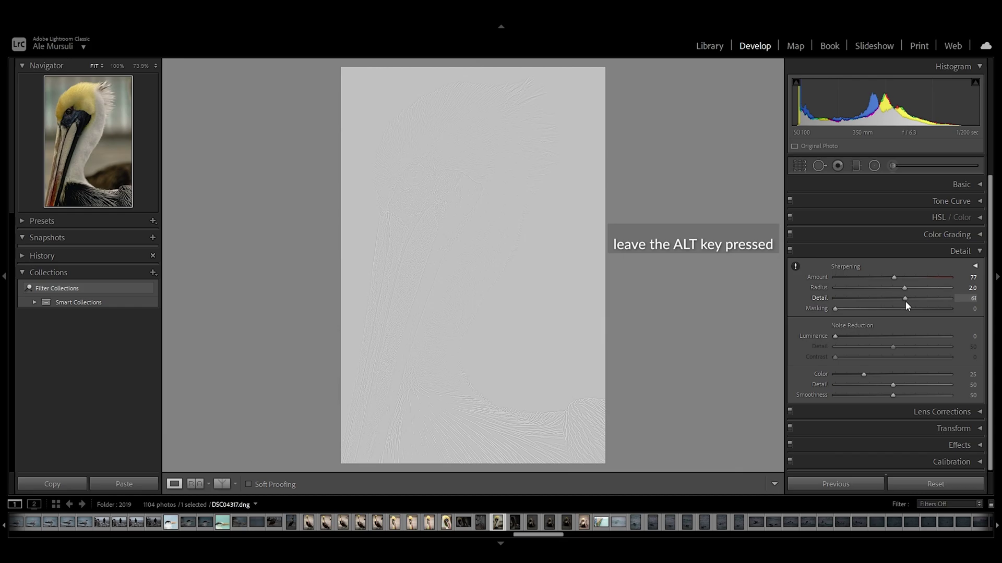
drag(912, 303, 912, 303)
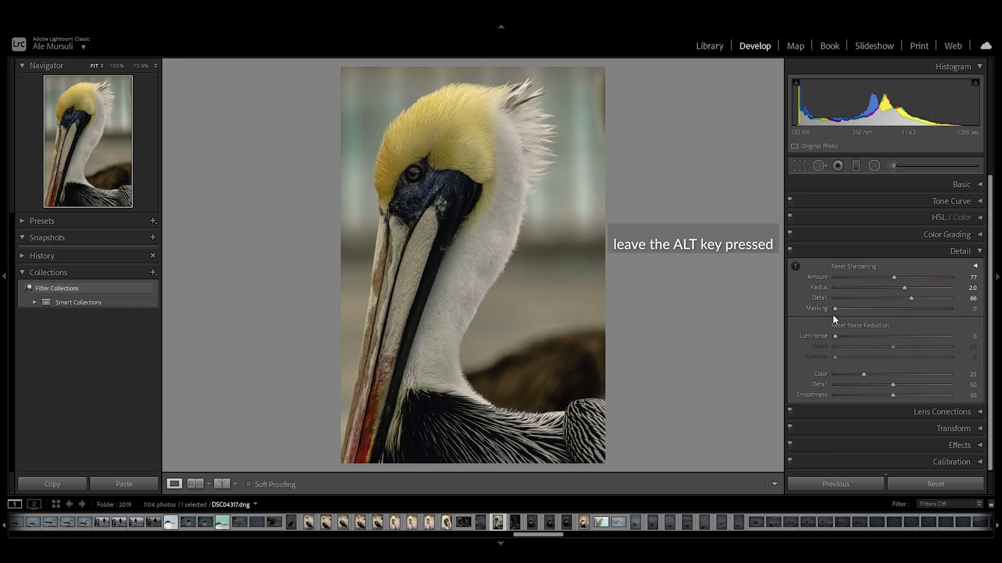
- Set the sharpening masking to 77 and check the pelican's face up close
drag(834, 309, 924, 323)
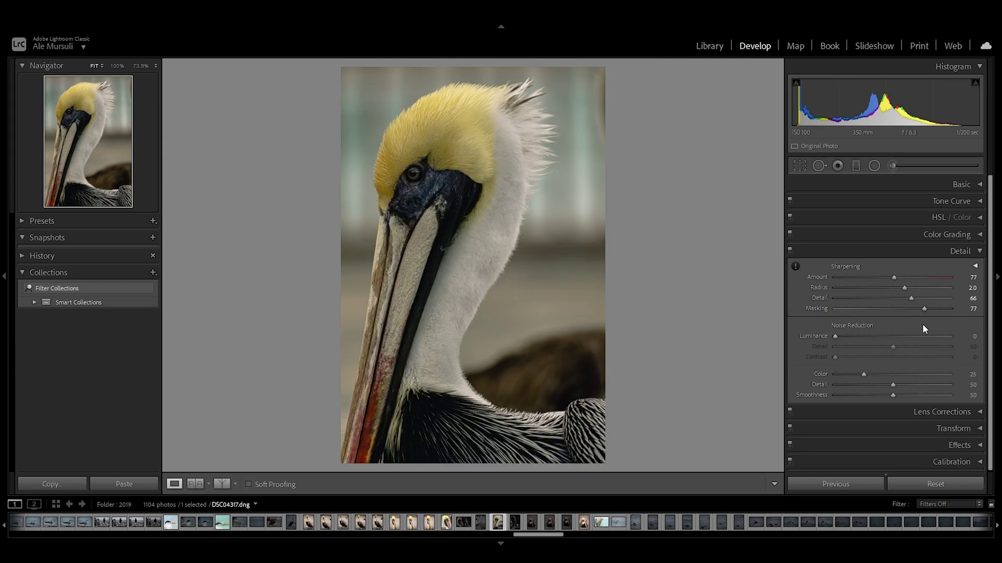
click(465, 200)
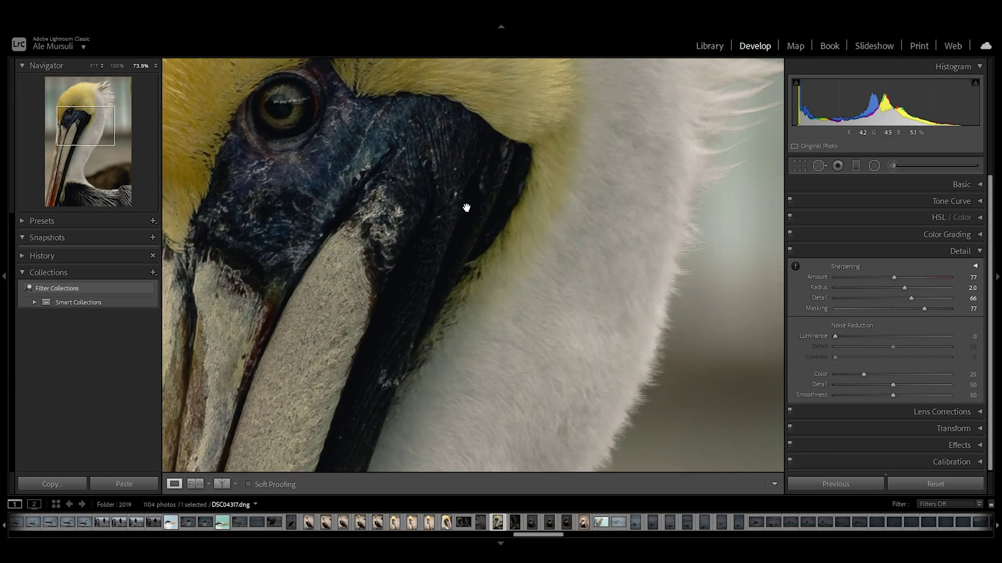
click(465, 215)
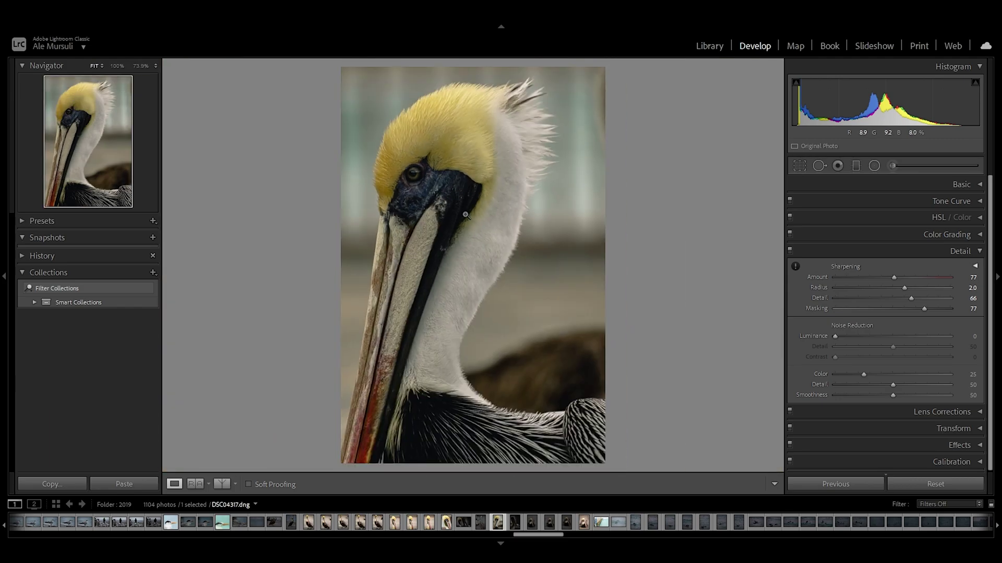
- Compare the photo with and without the Detail adjustments, leaving them enabled
click(790, 249)
click(790, 249)
click(790, 250)
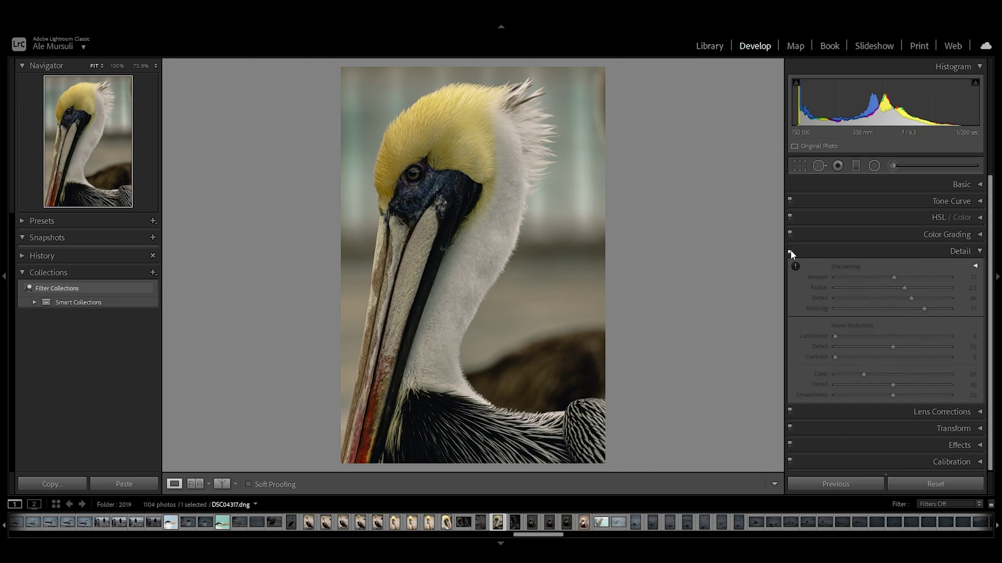
click(790, 249)
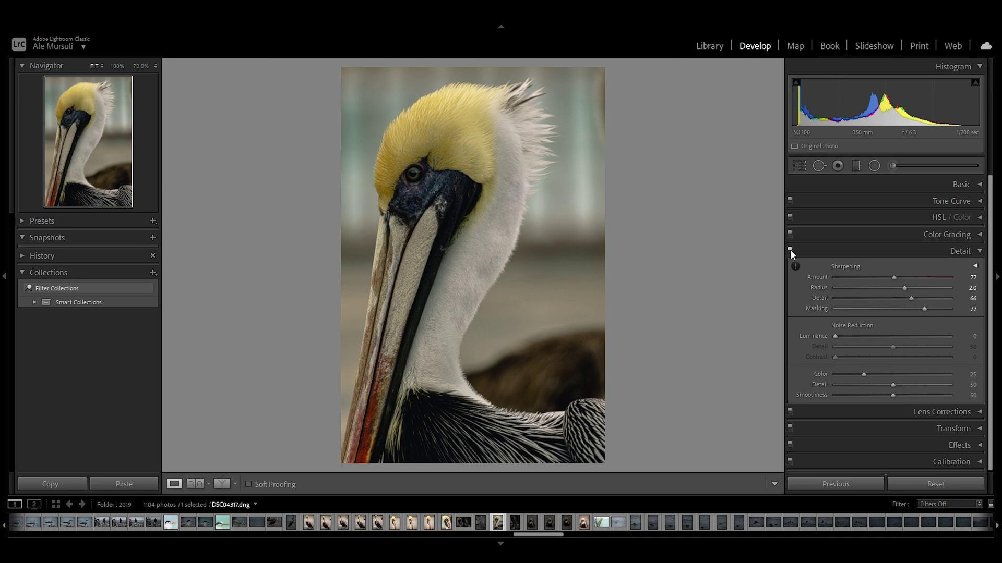
click(790, 249)
click(791, 250)
click(980, 252)
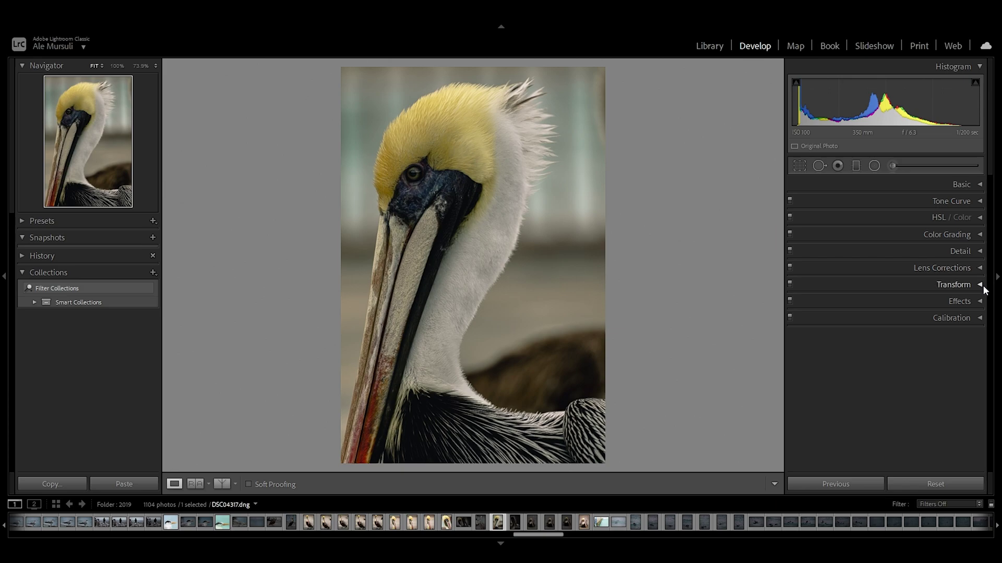
- Calibrate the green primary to hue +22 and saturation +10, and slightly lower the blue primary's hue while raising its saturation
click(980, 319)
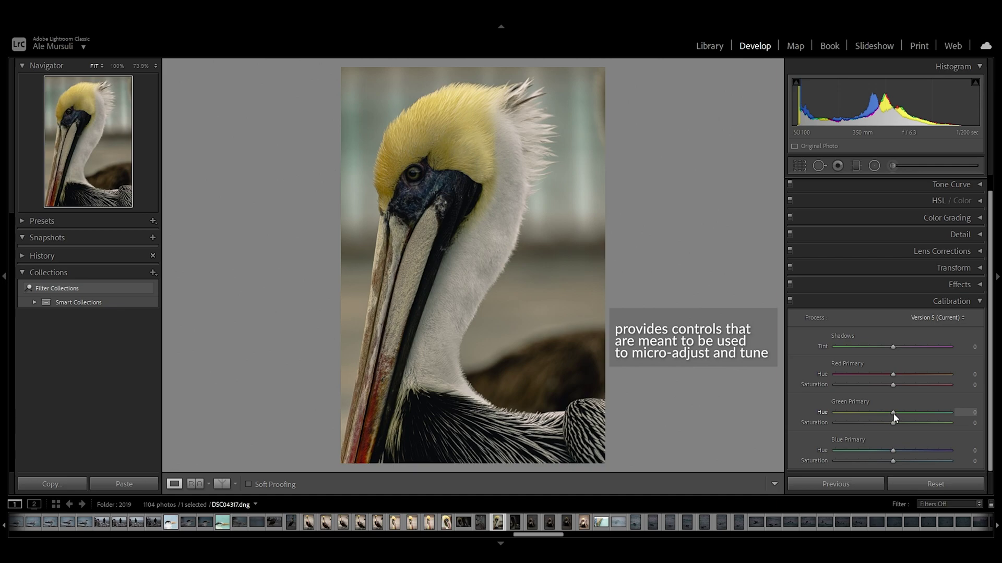
drag(894, 415, 906, 415)
drag(894, 423, 899, 423)
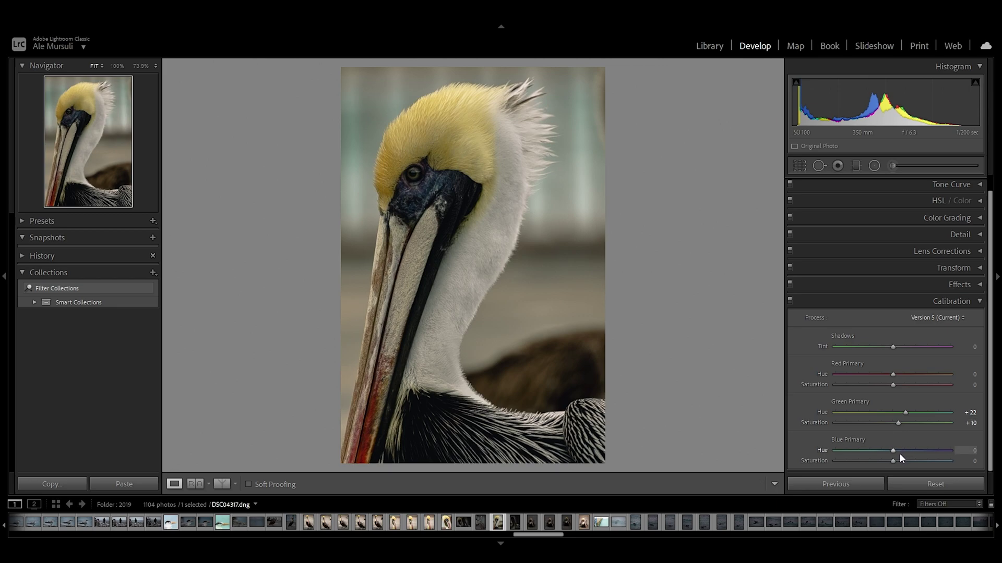
mouse_move(894, 449)
mouse_down()
mouse_move(797, 453)
mouse_move(893, 454)
mouse_move(884, 449)
mouse_up()
drag(893, 462, 903, 464)
click(980, 304)
- Start an adjustment brush mask at size 14.0 with a stroke across the dark skin below the eye
click(418, 201)
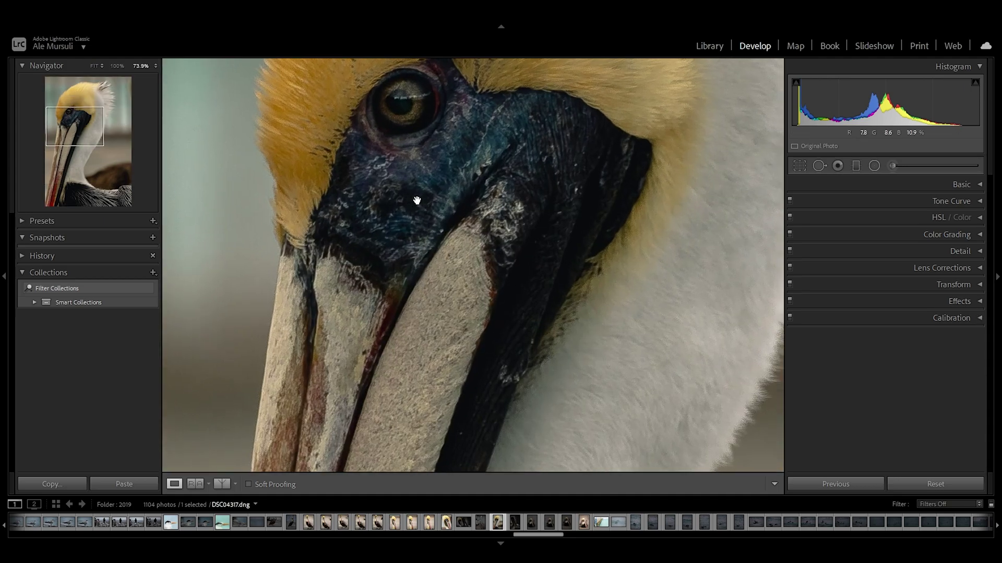
drag(458, 192, 921, 209)
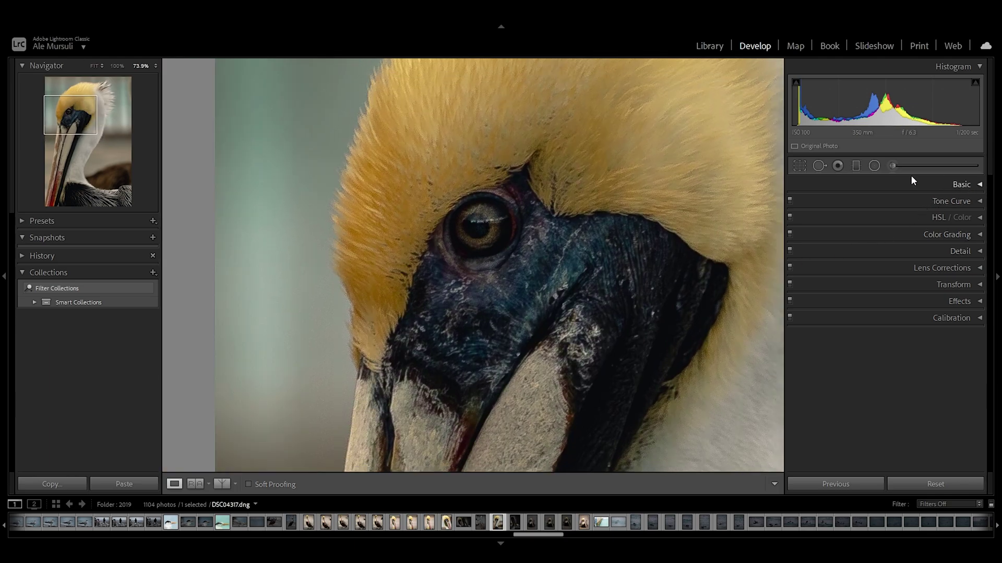
click(893, 166)
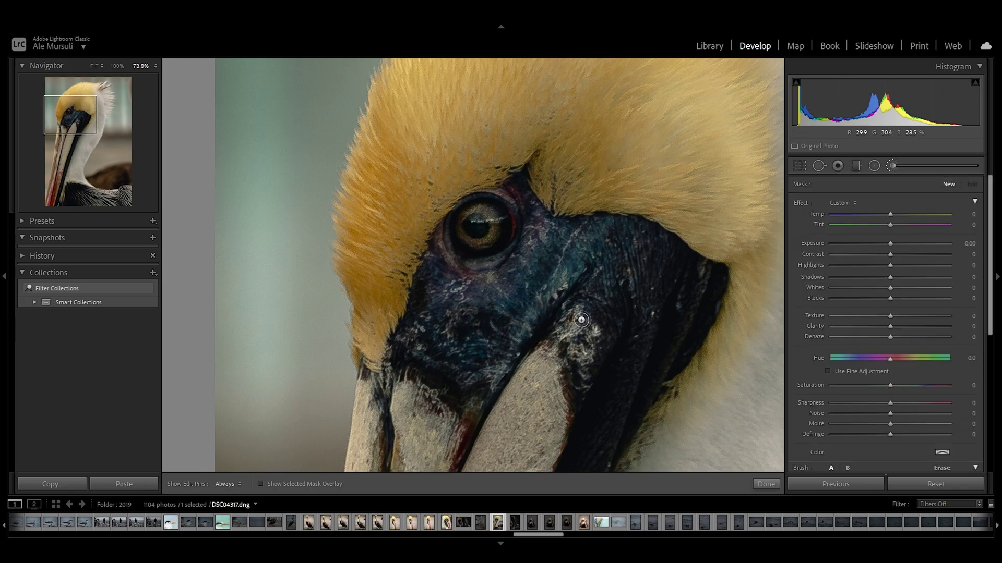
scroll(576, 309, up, 3)
key(h)
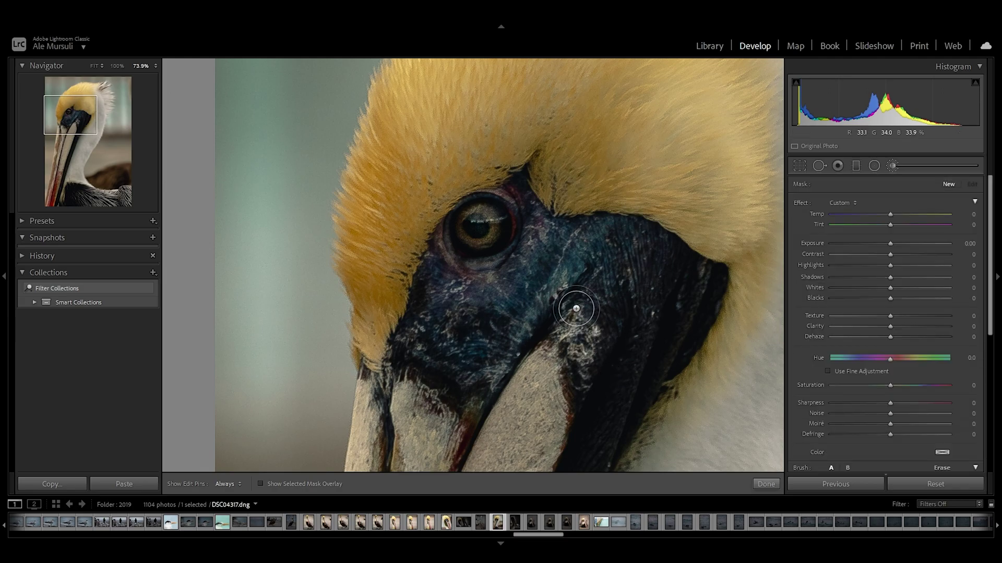
scroll(576, 309, up, 2)
mouse_move(455, 317)
mouse_down()
mouse_move(497, 316)
mouse_move(549, 276)
mouse_move(504, 305)
mouse_move(478, 307)
mouse_move(560, 266)
mouse_move(594, 286)
mouse_up()
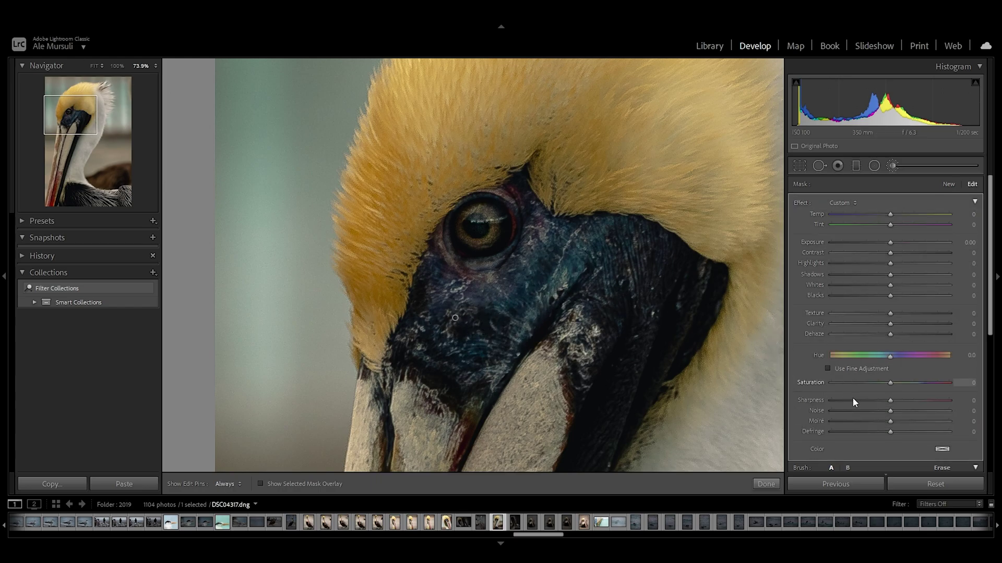
- Switch the brush's range mask to Luminance and display the luminance mask
scroll(993, 350, down, 2)
scroll(993, 350, down, 3)
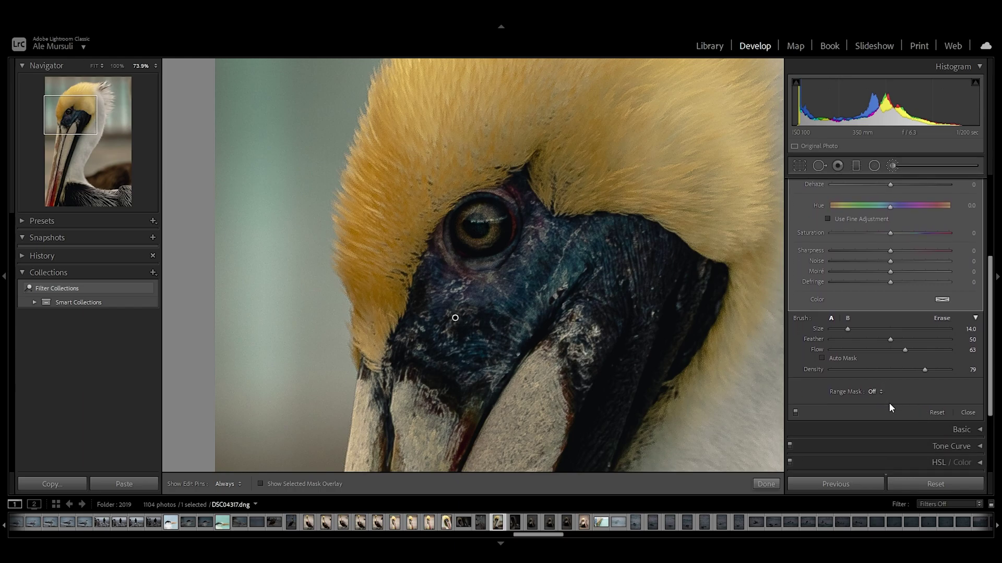
click(870, 392)
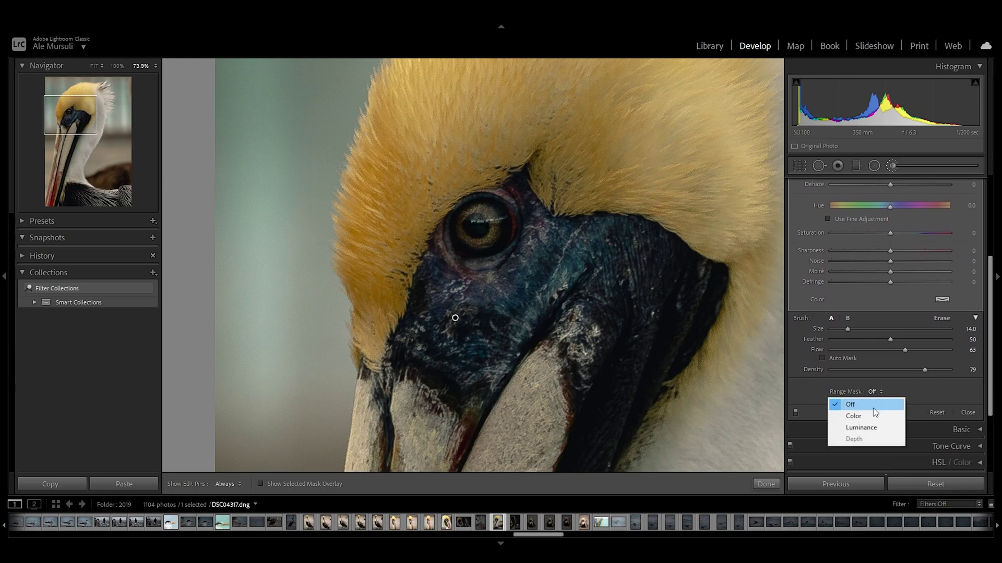
click(863, 428)
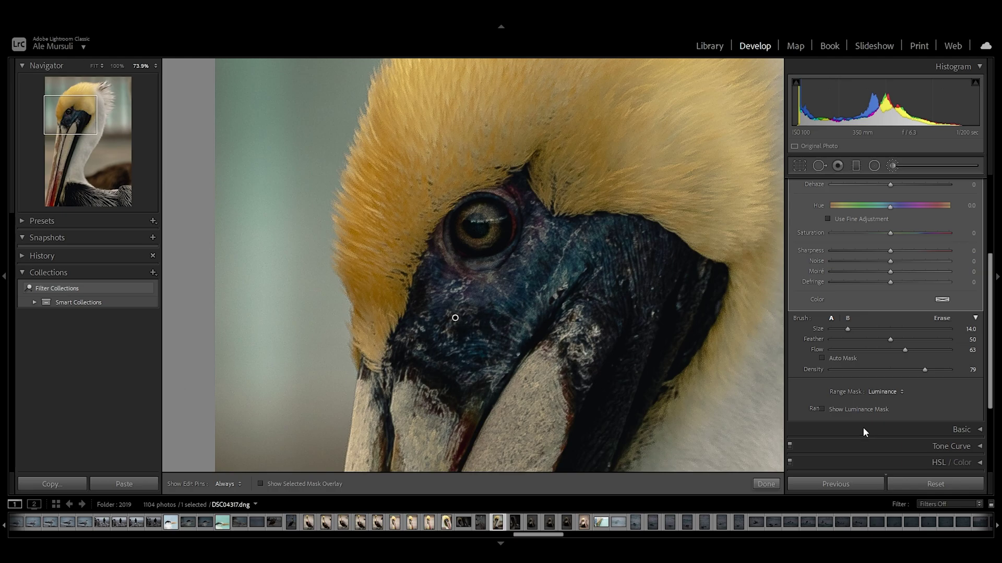
click(822, 409)
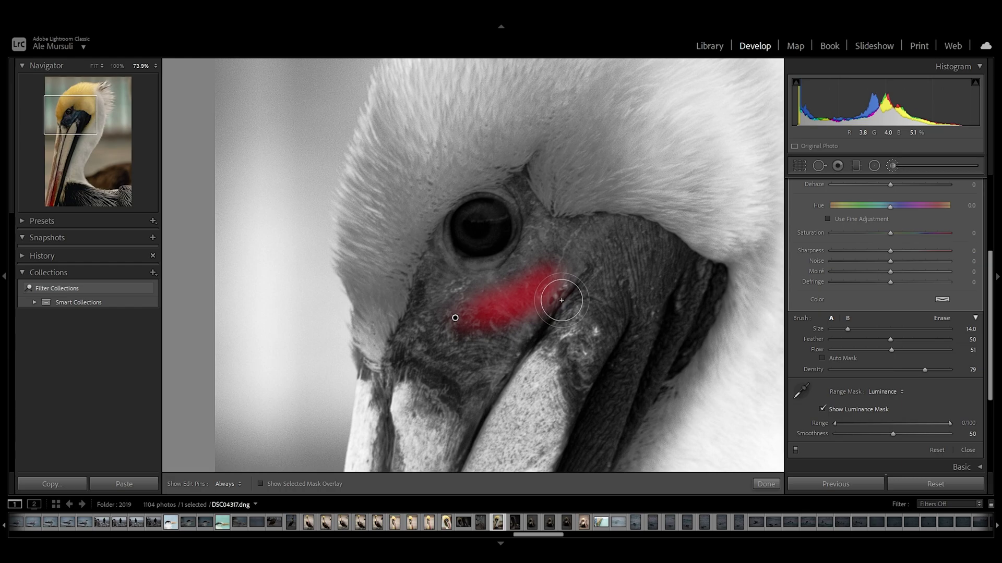
- Paint the mask over the remaining dark skin around the eye and beak base, refining its edges with a size 5.0 brush
key(h)
mouse_move(554, 286)
mouse_down()
mouse_move(609, 272)
mouse_move(567, 265)
mouse_move(511, 304)
mouse_move(428, 289)
mouse_move(414, 352)
mouse_move(613, 263)
mouse_move(626, 230)
mouse_move(438, 283)
mouse_move(655, 272)
mouse_move(656, 339)
mouse_move(581, 340)
mouse_move(652, 346)
mouse_move(700, 327)
mouse_move(651, 382)
mouse_move(633, 426)
mouse_move(603, 394)
mouse_move(594, 353)
mouse_move(618, 385)
mouse_move(610, 418)
mouse_move(598, 414)
mouse_move(608, 326)
mouse_move(467, 400)
mouse_move(431, 262)
mouse_move(514, 275)
mouse_move(456, 402)
mouse_move(554, 232)
mouse_up()
scroll(652, 345, down, 3)
scroll(530, 231, down, 3)
scroll(529, 231, up, 2)
mouse_move(523, 195)
mouse_down()
mouse_move(531, 235)
mouse_move(511, 184)
mouse_up()
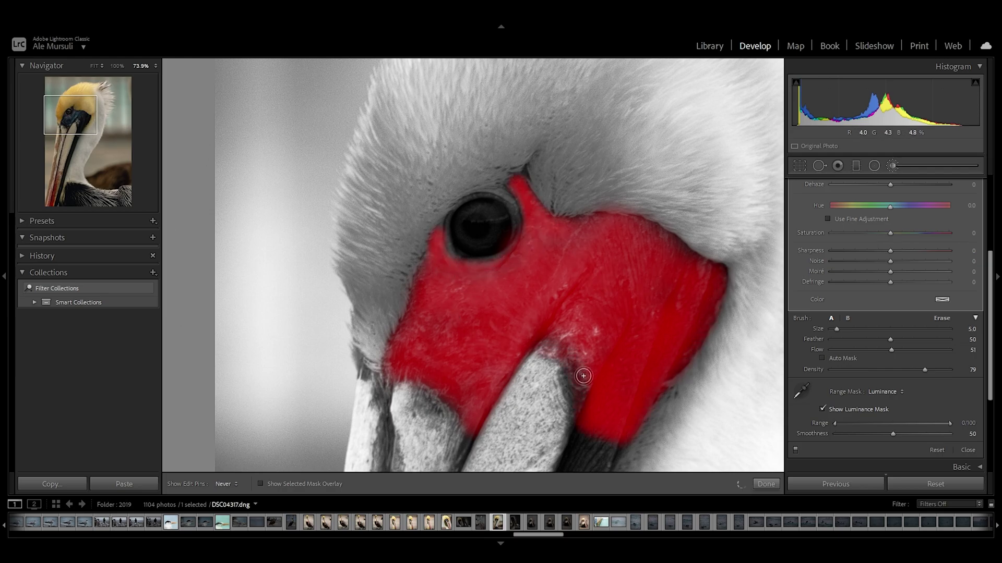
key(alt)
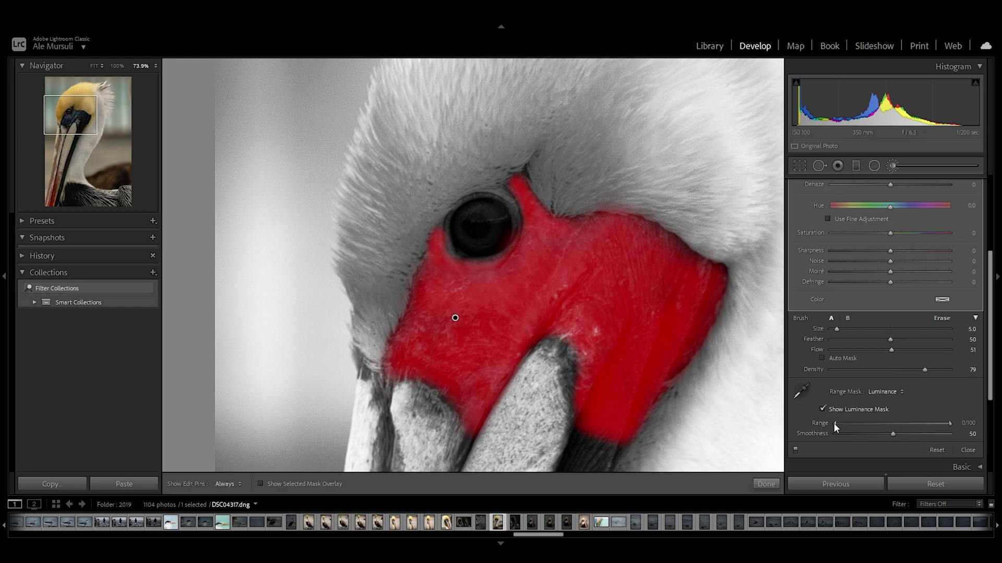
- Limit the mask to luminance range 47/87 with smoothness 72, and hide the luminance mask
drag(892, 428, 893, 428)
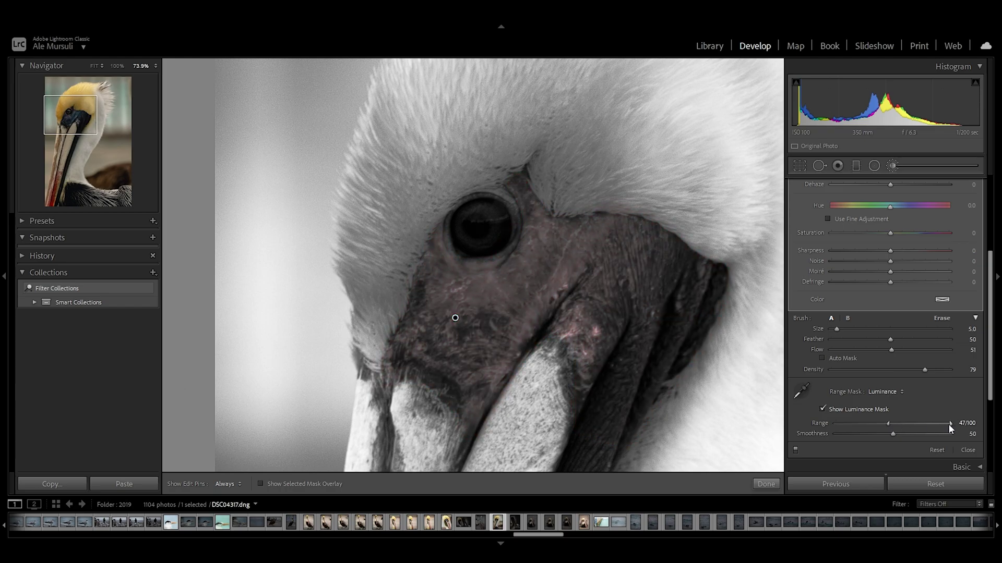
drag(940, 424, 918, 434)
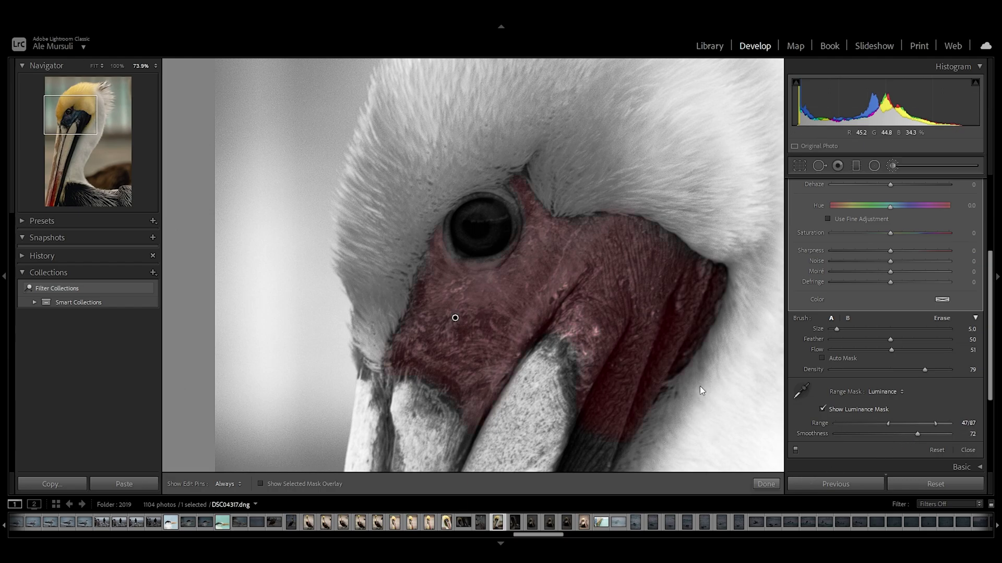
key(z)
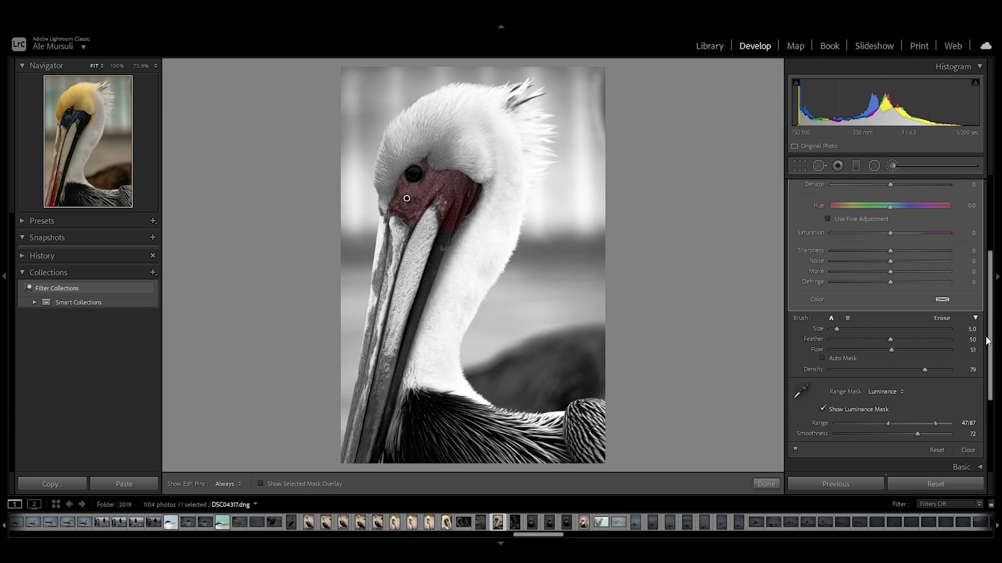
click(884, 411)
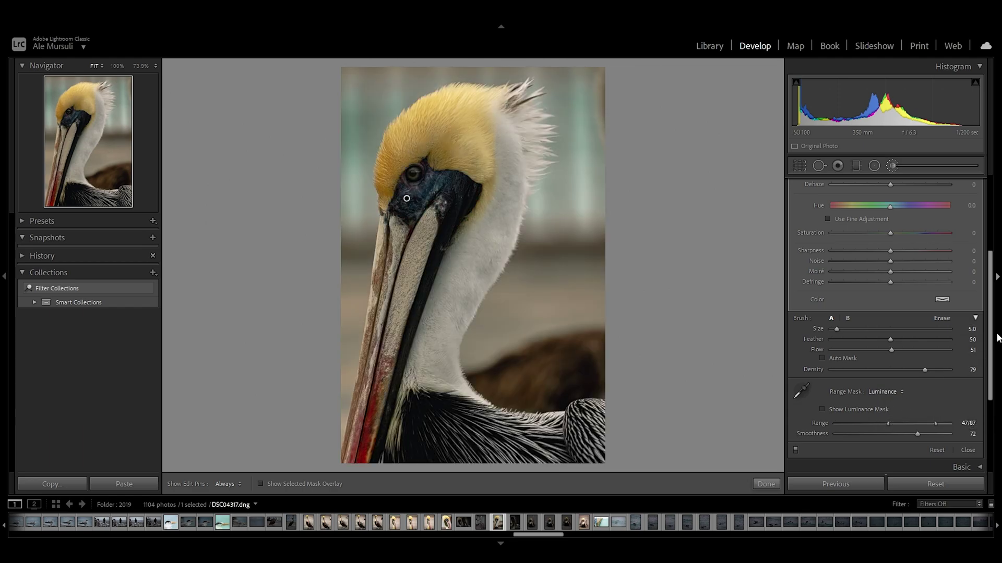
- Set the masked skin's exposure to 0.81, contrast to 12 and temperature to -15
drag(990, 336, 985, 248)
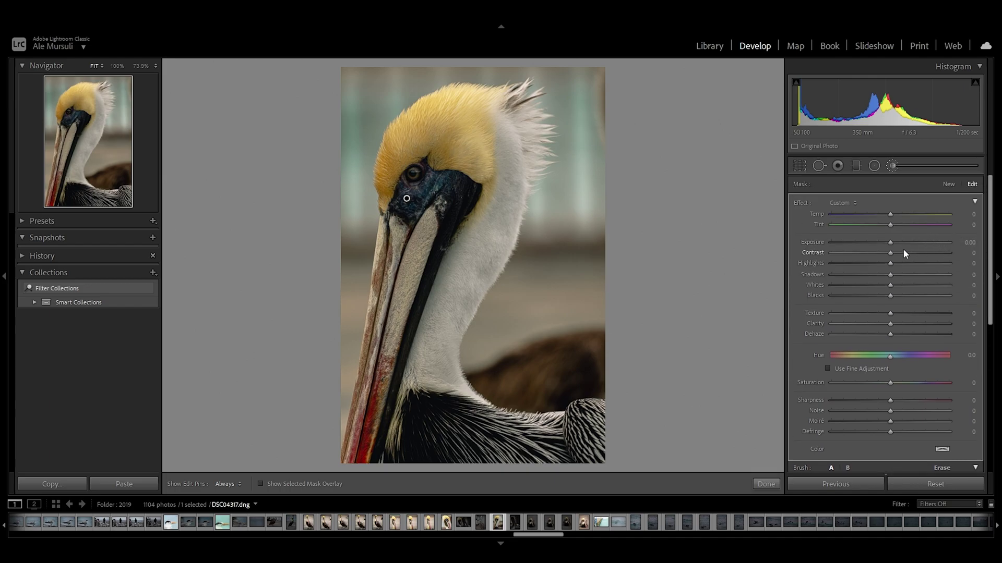
drag(891, 244, 902, 243)
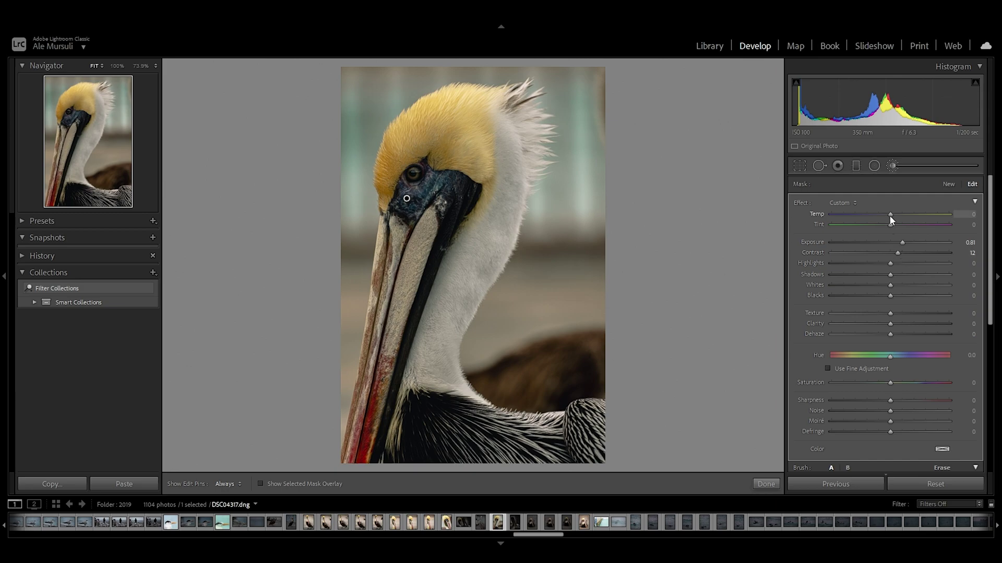
drag(888, 219, 882, 219)
- Set the masked skin's highlights to -22, shadows 38, whites 27, blacks -42, texture 11, clarity 19, dehaze -12 and sharpness 6, and finish the brush
drag(901, 286, 866, 296)
mouse_move(884, 335)
mouse_down()
mouse_move(909, 334)
mouse_move(879, 335)
mouse_up()
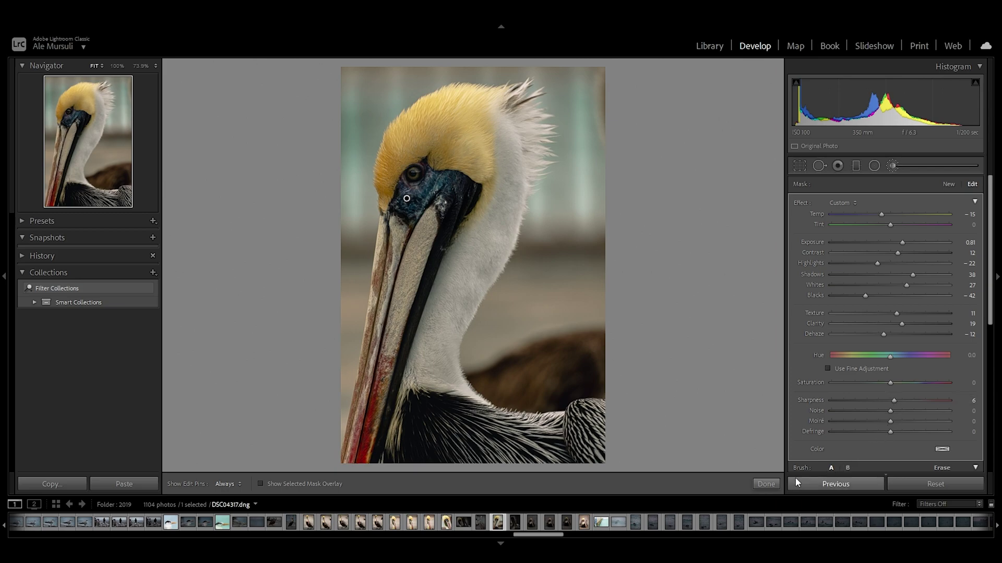
click(771, 485)
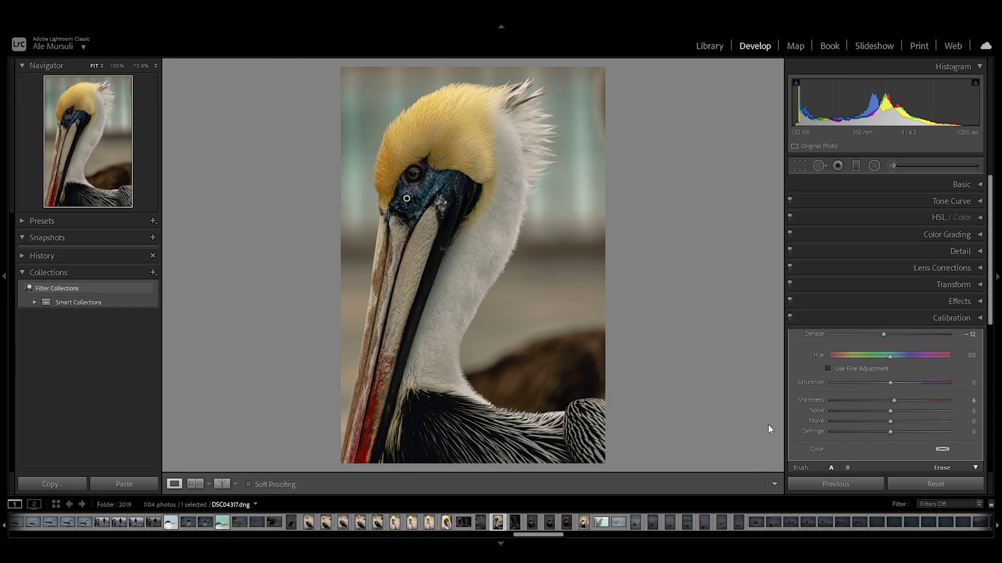
- Examine the neck and face up close, compare the whole photo in before/after split view, and return to the single-image view
click(471, 252)
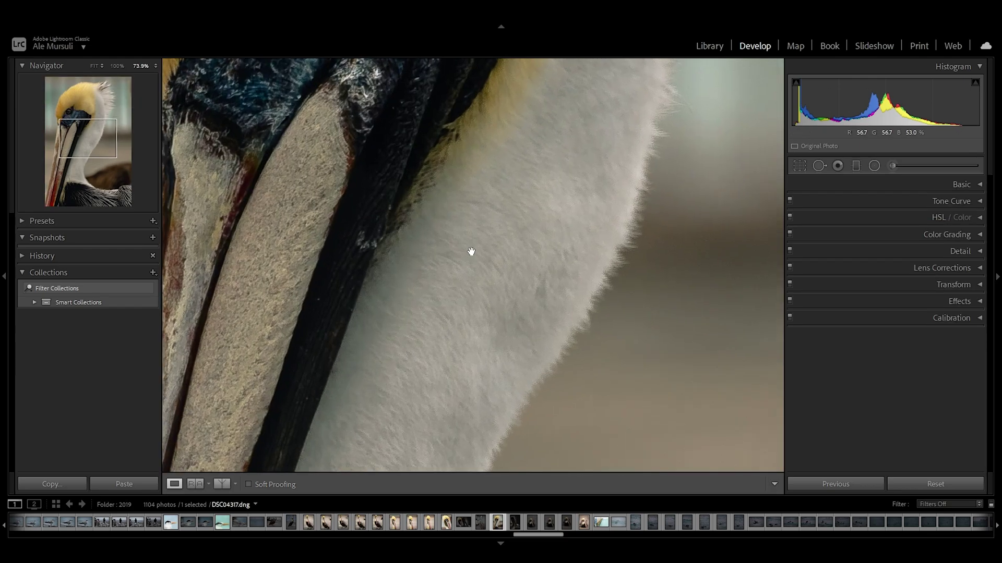
click(471, 253)
click(425, 180)
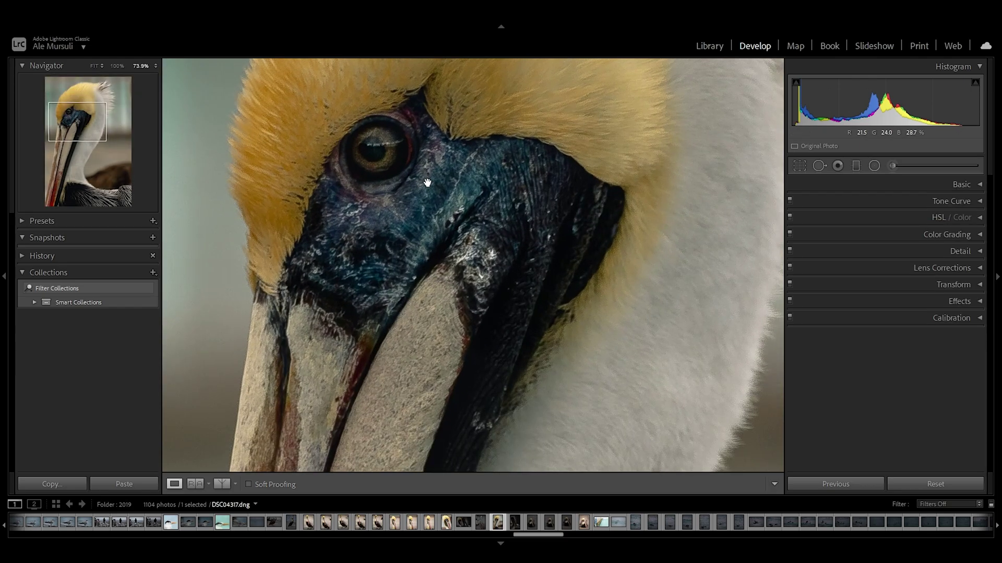
click(224, 484)
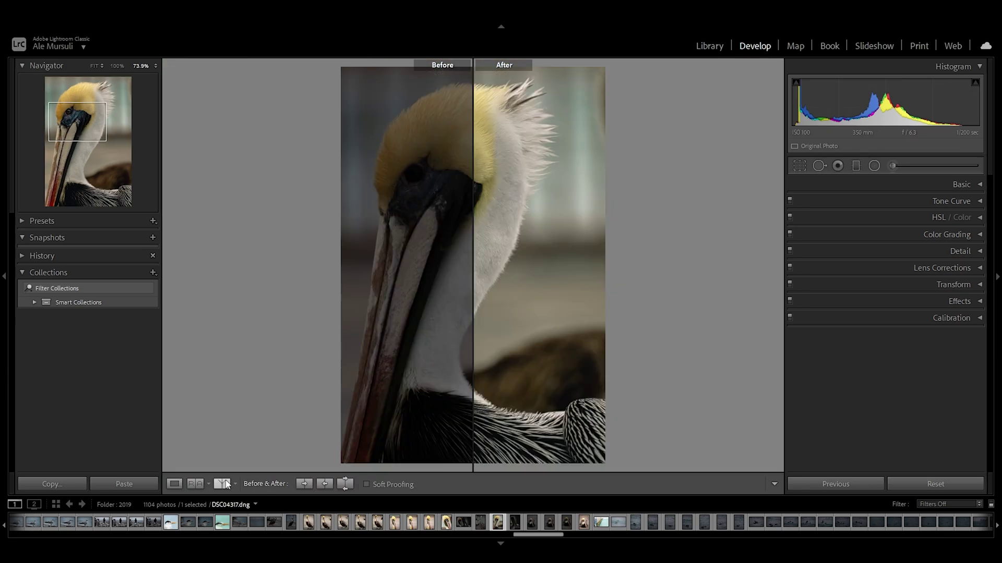
drag(412, 233, 628, 224)
click(628, 223)
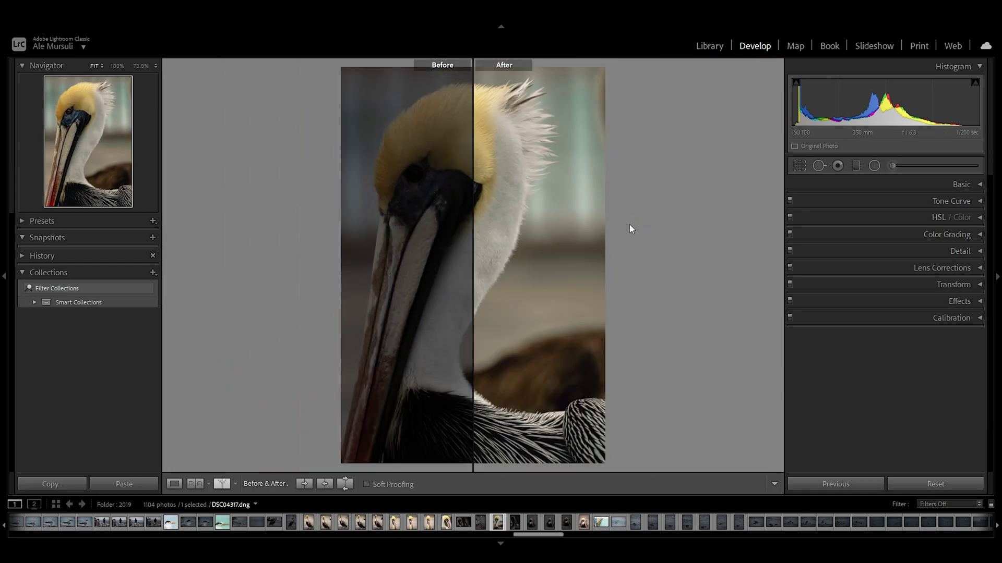
click(174, 485)
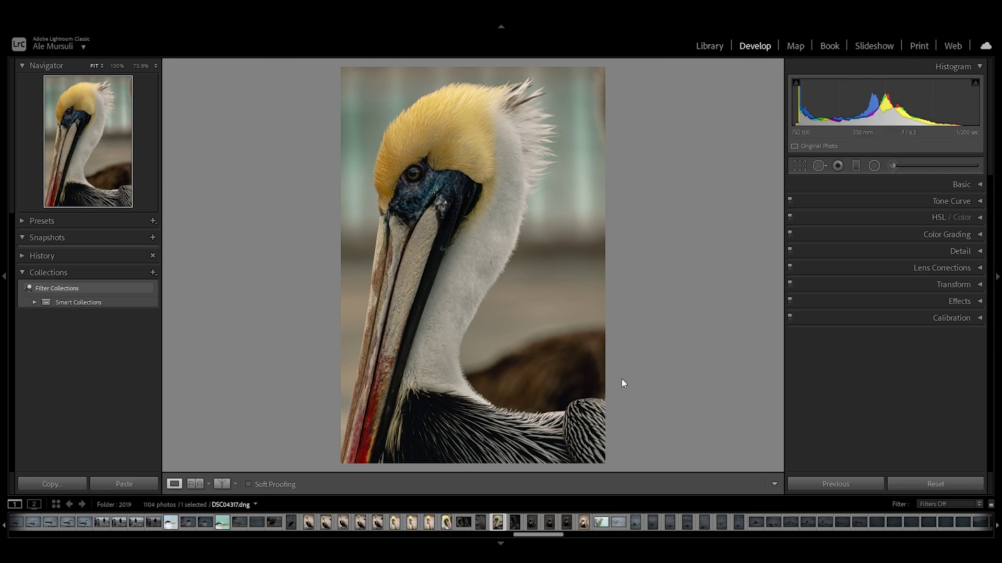
click(856, 166)
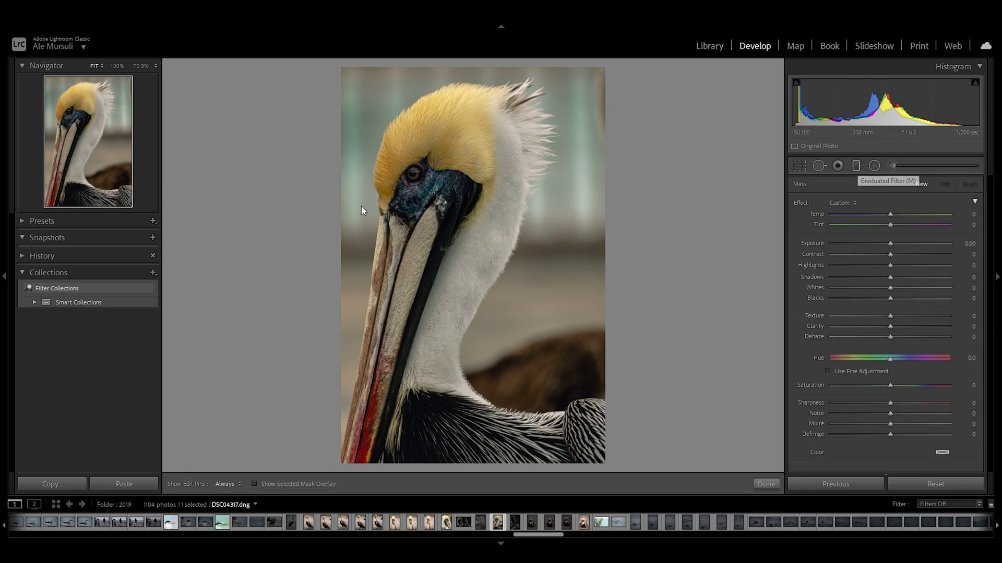
drag(356, 207, 248, 199)
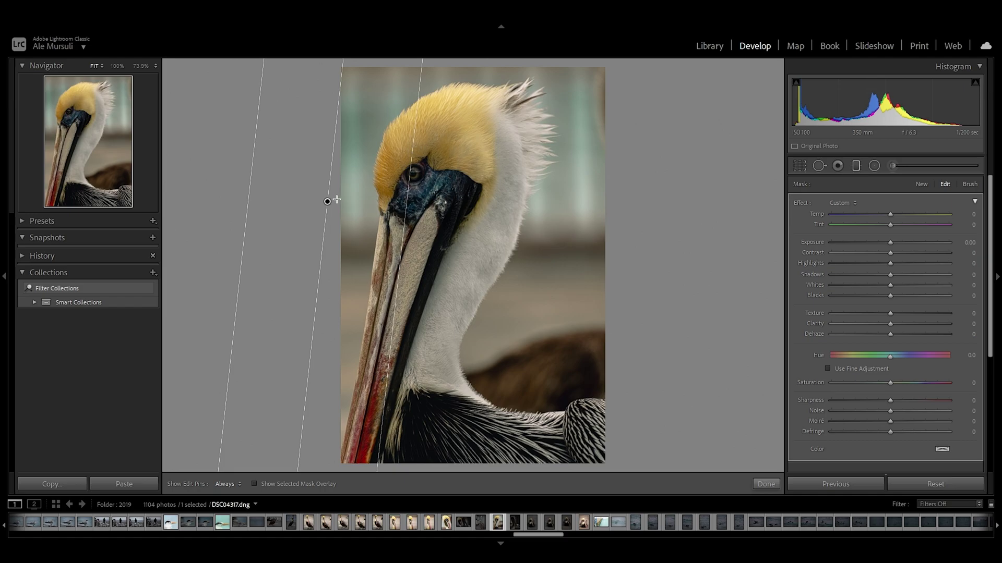
drag(357, 202, 359, 202)
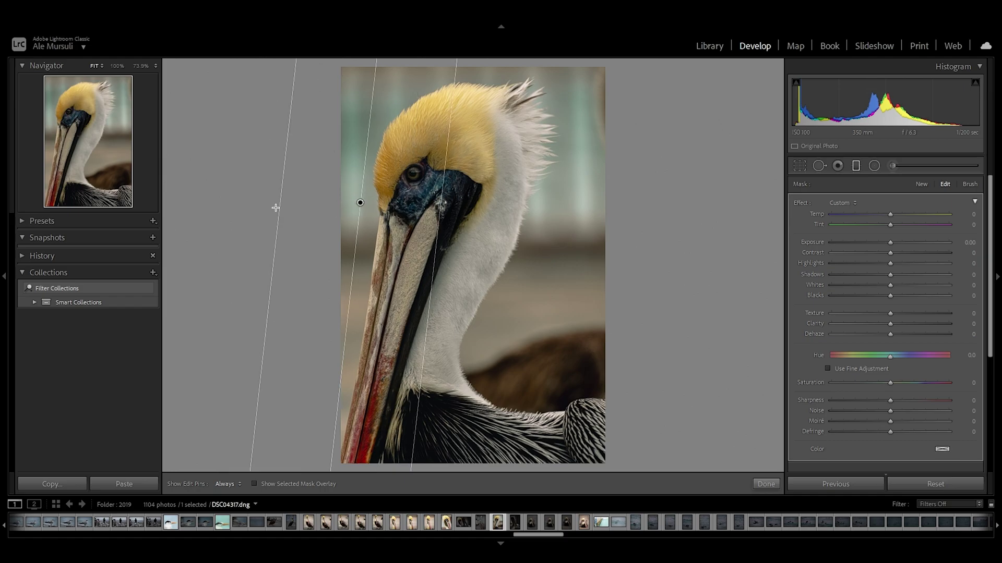
drag(214, 209, 220, 212)
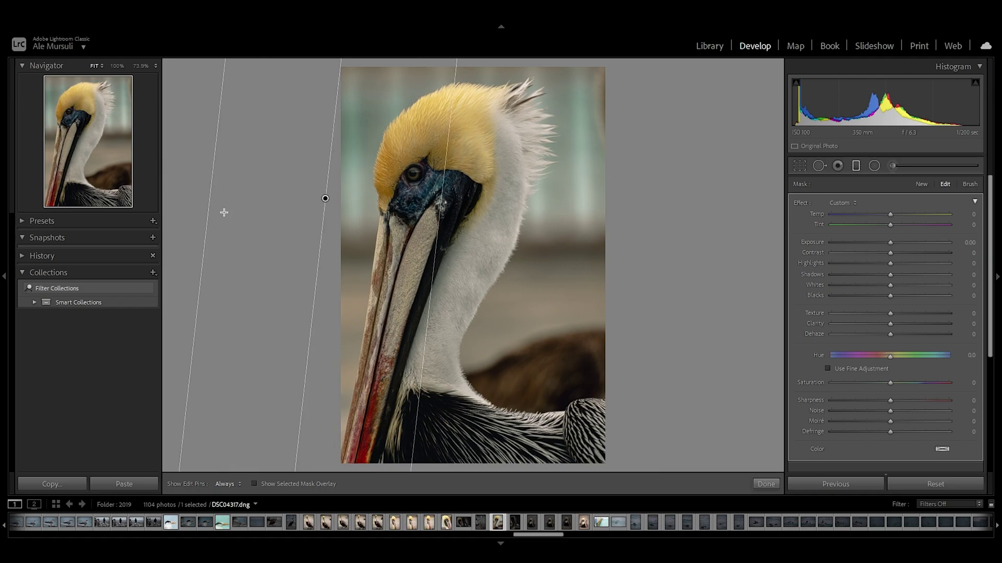
drag(334, 198, 363, 203)
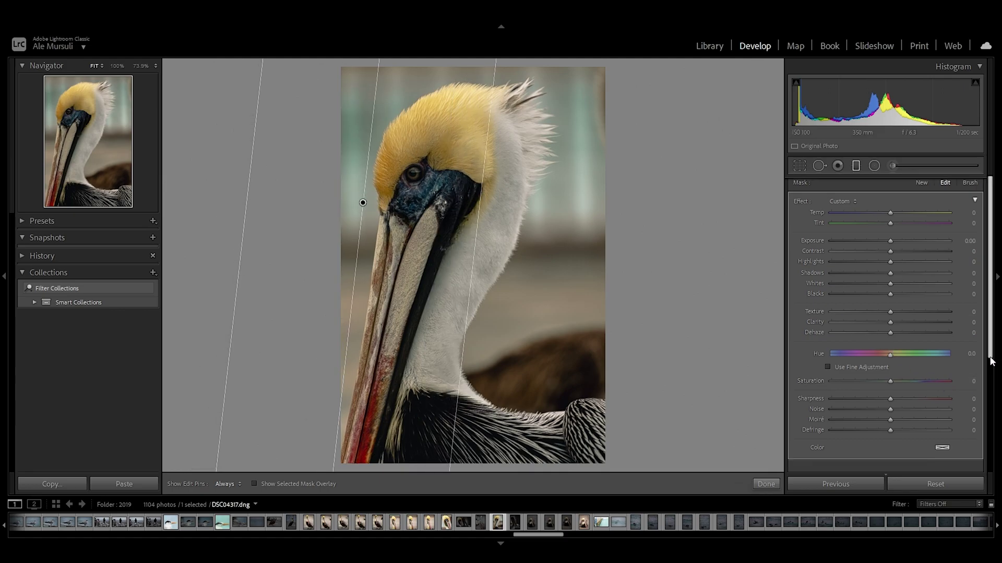
scroll(913, 339, down, 2)
click(856, 166)
- Start a new adjustment brush mask on the background beside the beak, set its range mask to Luminance and show the luminance mask
click(891, 165)
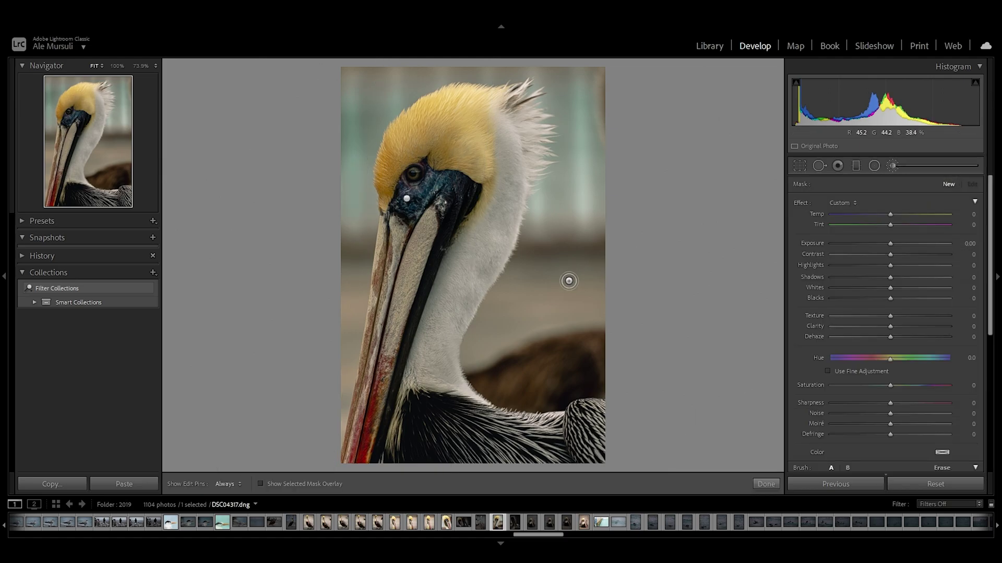
click(342, 291)
scroll(852, 402, down, 3)
click(853, 402)
click(861, 436)
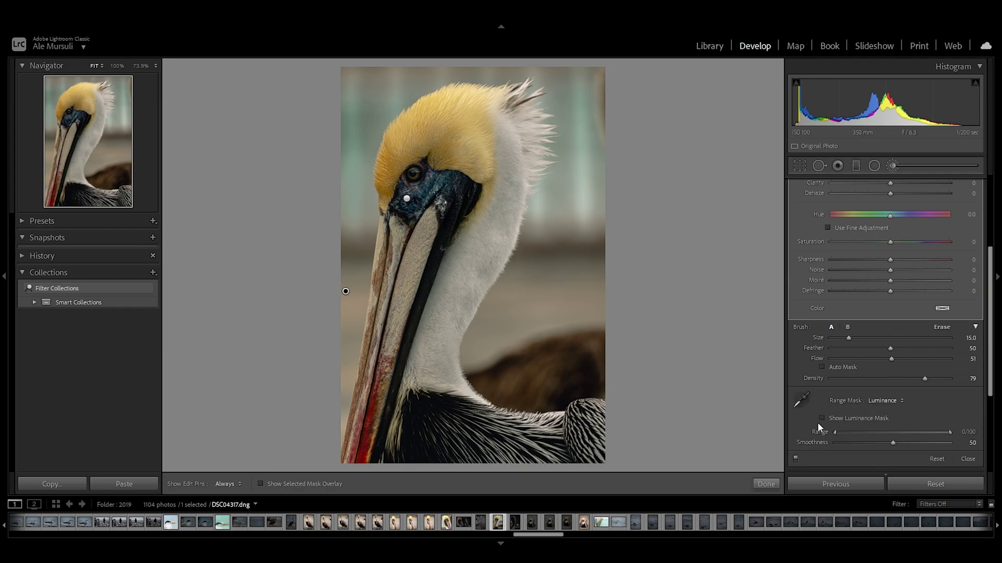
click(823, 418)
- Paint the mask over the background in front of the face and above the head, following the feather edge towards the crest
mouse_move(382, 75)
mouse_down()
mouse_move(330, 179)
mouse_move(327, 331)
mouse_up()
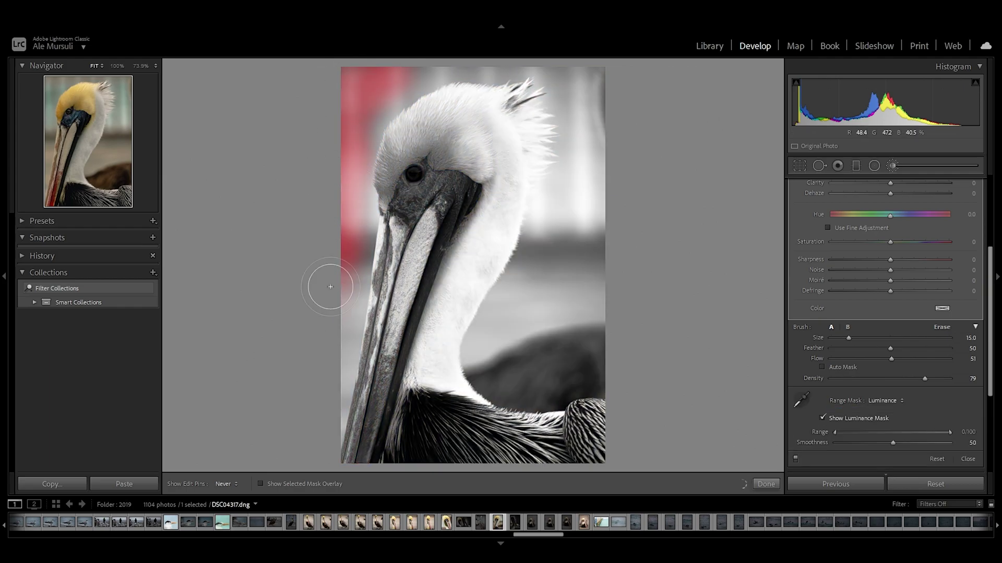
mouse_move(559, 45)
mouse_down()
mouse_move(598, 209)
mouse_move(608, 203)
mouse_move(583, 127)
mouse_move(562, 194)
mouse_move(587, 277)
mouse_move(498, 349)
mouse_move(549, 233)
mouse_up()
key(z)
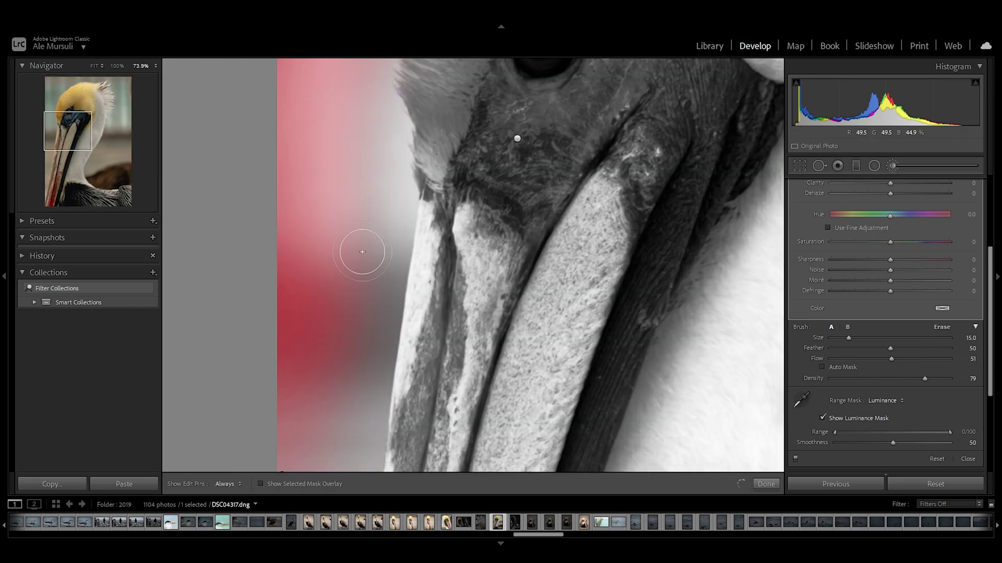
scroll(309, 236, up, 5)
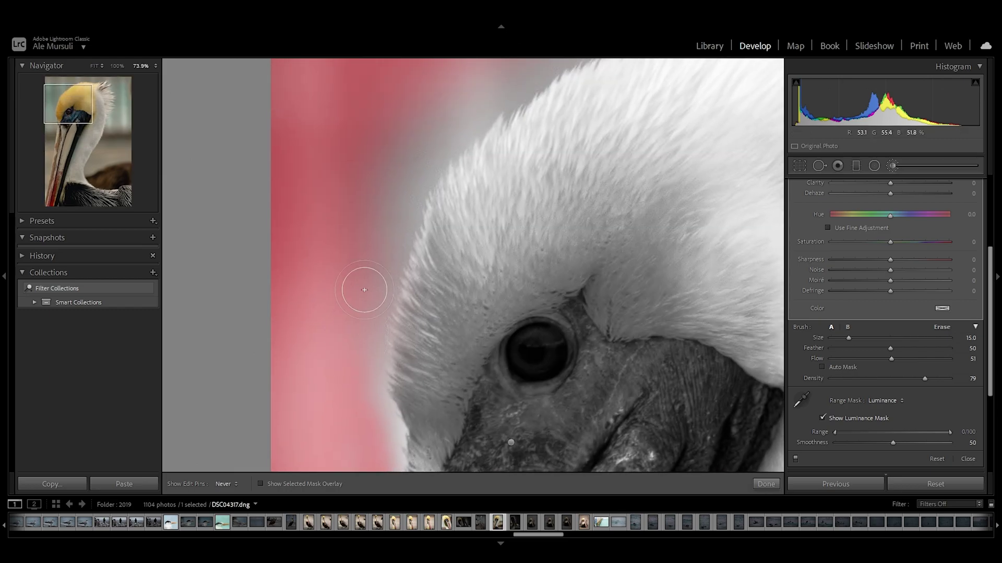
drag(436, 112, 302, 253)
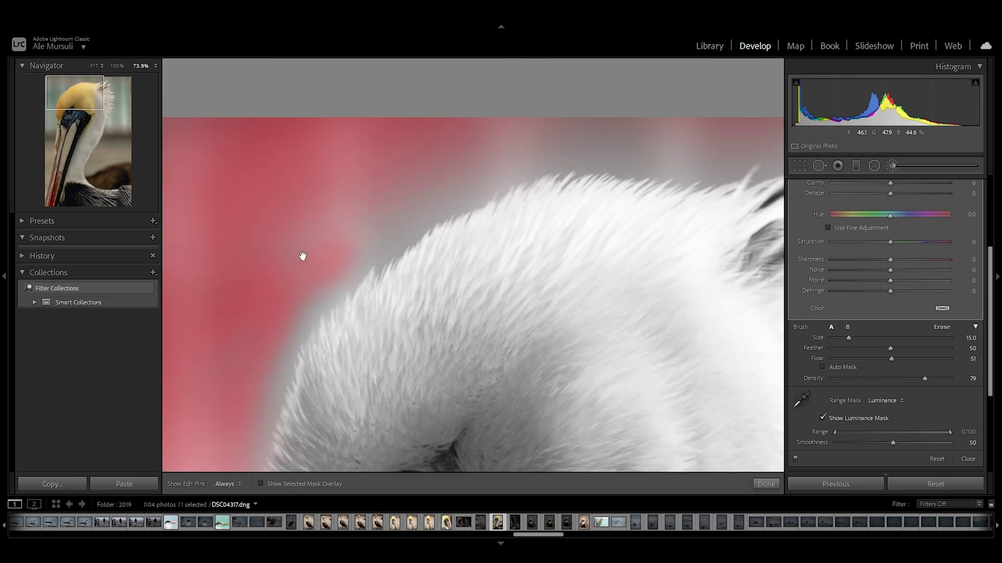
drag(574, 151, 376, 141)
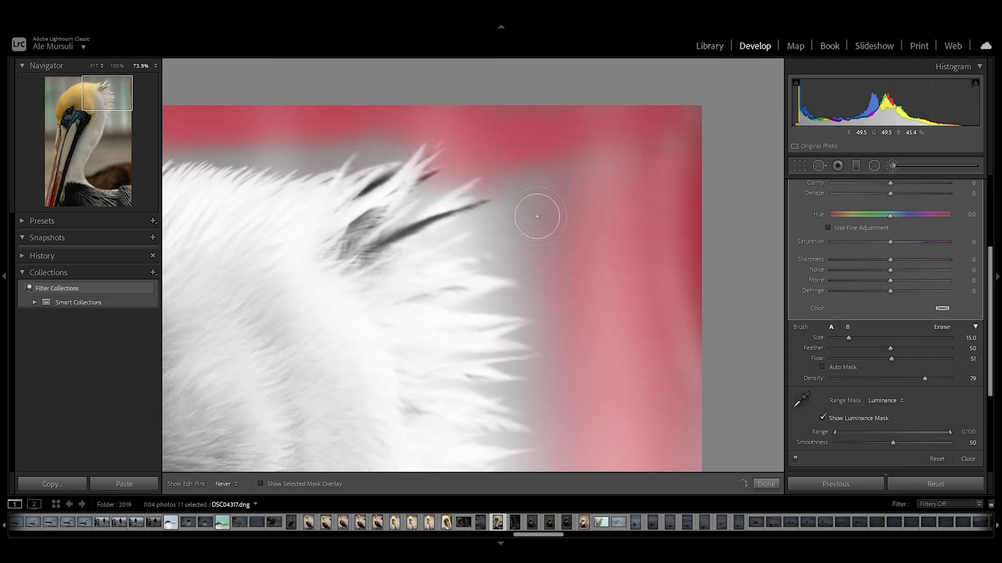
- Paint the mask over the background behind the crest and down along the back of the neck, enlarging the brush to size 31
key(h)
scroll(572, 326, down, 3)
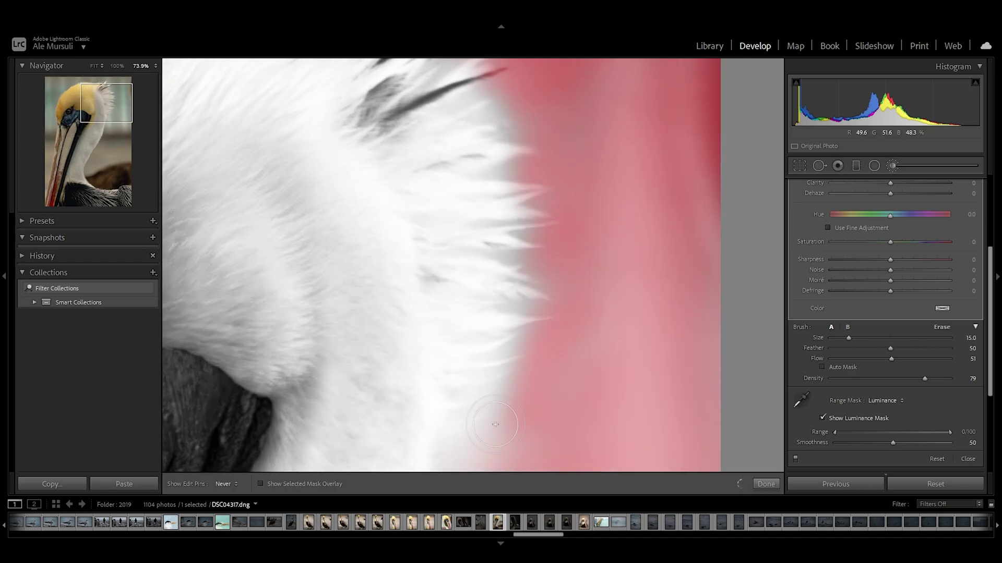
key(h)
scroll(519, 201, down, 3)
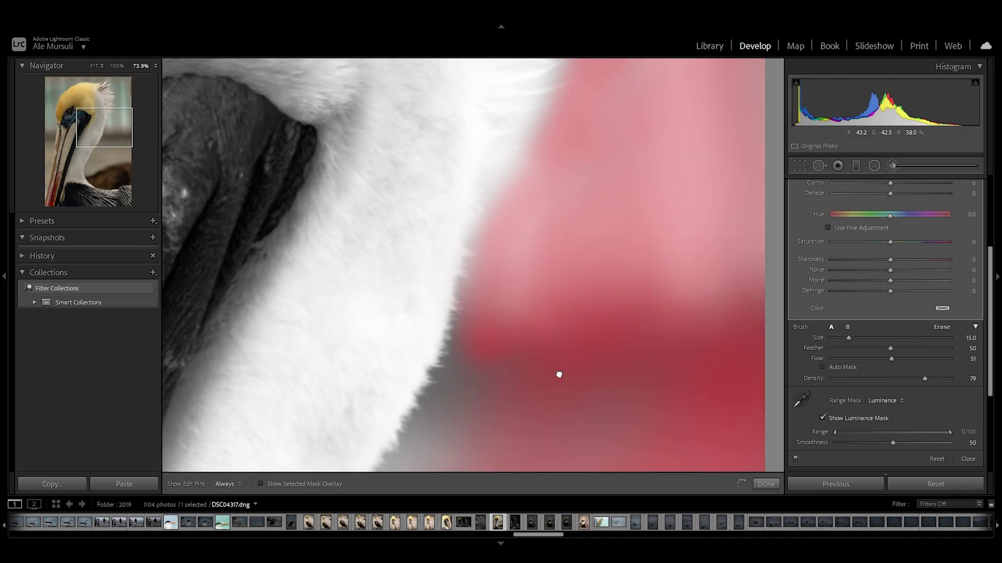
drag(530, 398, 633, 141)
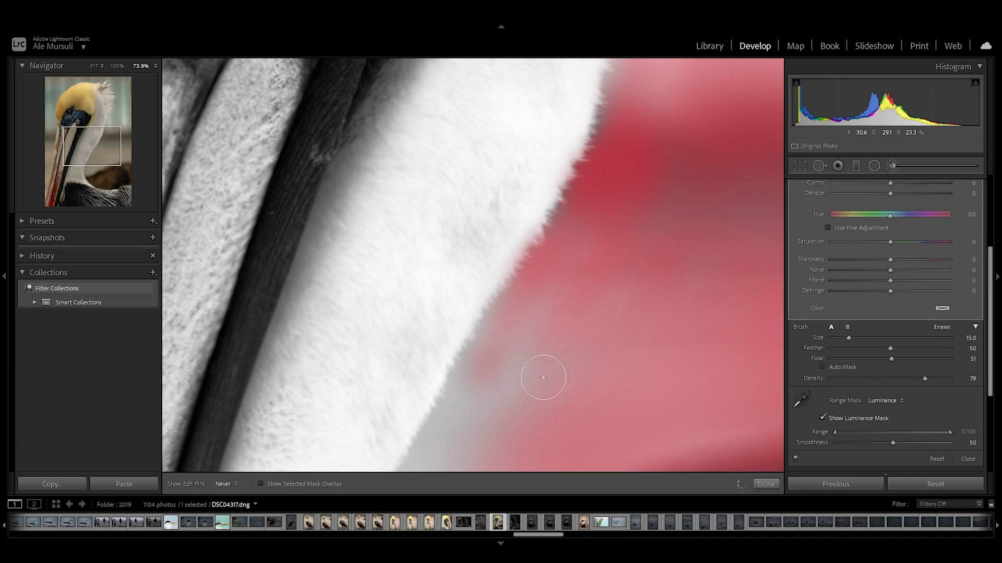
drag(565, 342, 637, 201)
mouse_move(550, 389)
mouse_down()
mouse_move(573, 229)
mouse_move(629, 266)
mouse_move(655, 224)
mouse_move(613, 236)
mouse_move(554, 316)
mouse_move(570, 296)
mouse_up()
scroll(648, 223, up, 4)
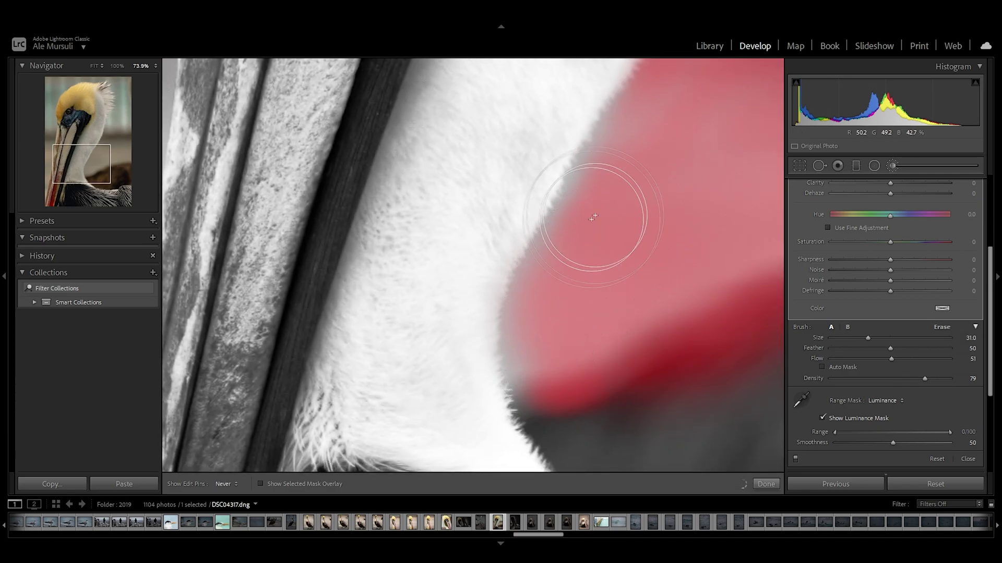
- Fill the mask's remaining gaps in the background around the pelican with the size 31 brush
key(z)
key(h)
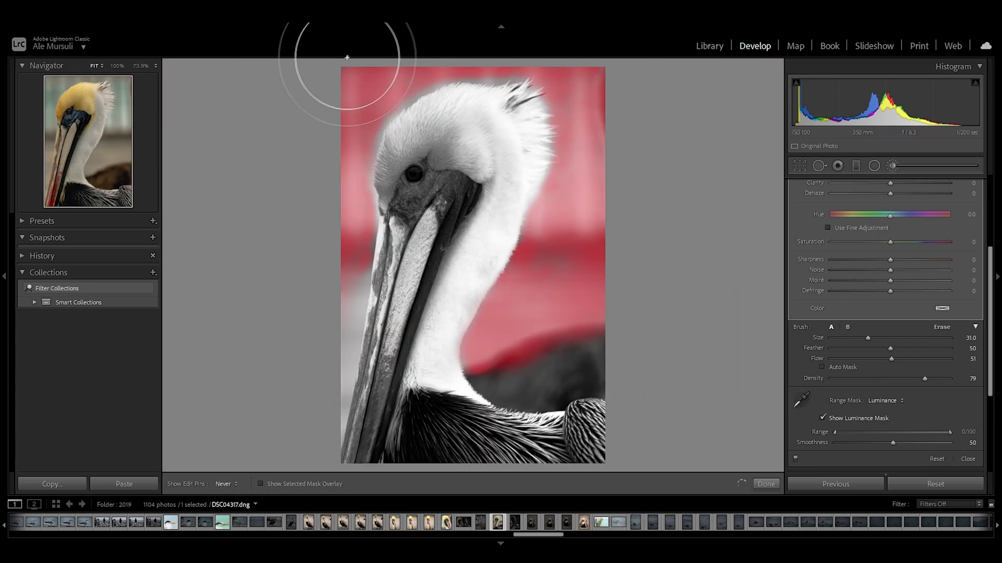
mouse_move(302, 351)
mouse_down()
mouse_move(329, 298)
mouse_move(330, 348)
mouse_move(351, 175)
mouse_move(414, 104)
mouse_move(527, 78)
mouse_move(584, 133)
mouse_move(550, 144)
mouse_move(518, 319)
mouse_move(615, 286)
mouse_up()
mouse_move(553, 104)
mouse_down()
mouse_move(512, 197)
mouse_move(470, 125)
mouse_move(485, 107)
mouse_move(404, 138)
mouse_move(388, 170)
mouse_move(390, 332)
mouse_up()
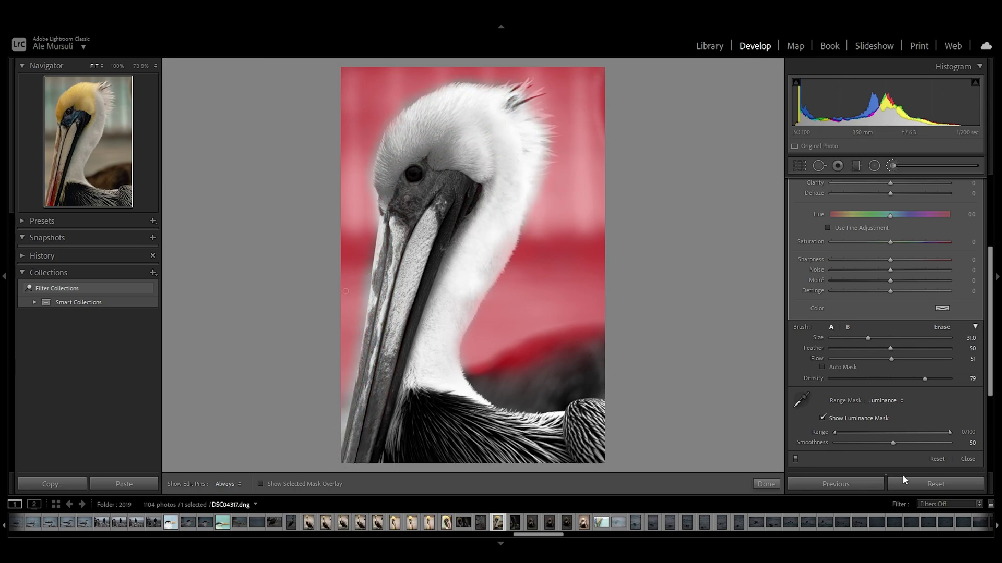
- Erase the mask's spill from the crest feathers, limit it to luminance range 89/100 with smoothness 76, and hide the luminance mask
drag(835, 432, 902, 435)
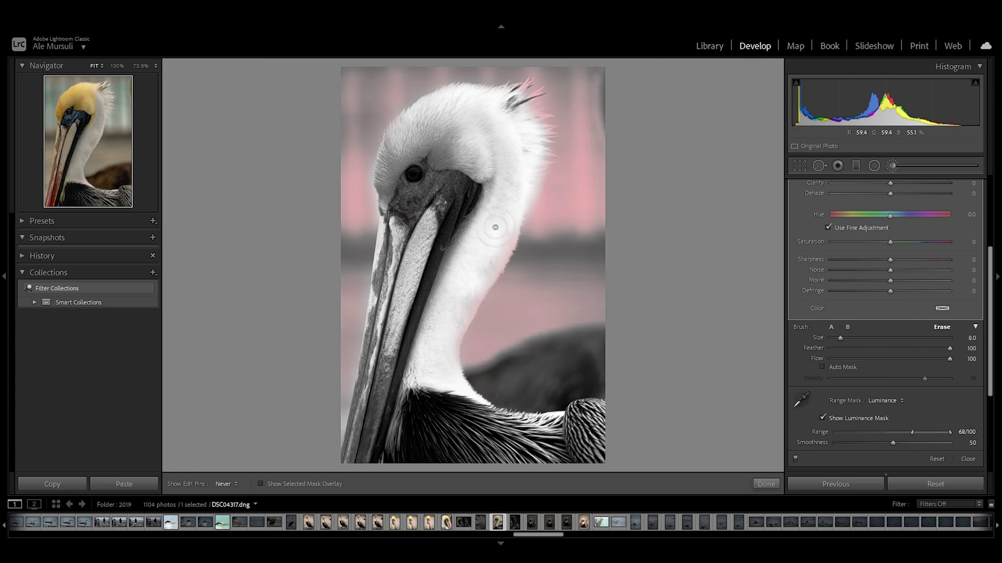
drag(513, 119, 532, 118)
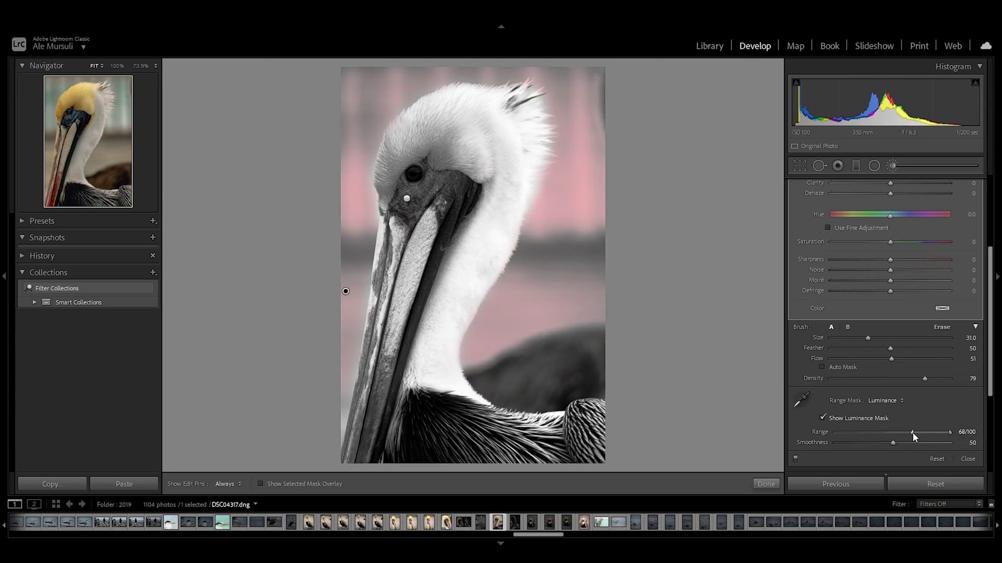
mouse_move(912, 436)
mouse_down()
mouse_move(937, 437)
mouse_move(922, 443)
mouse_up()
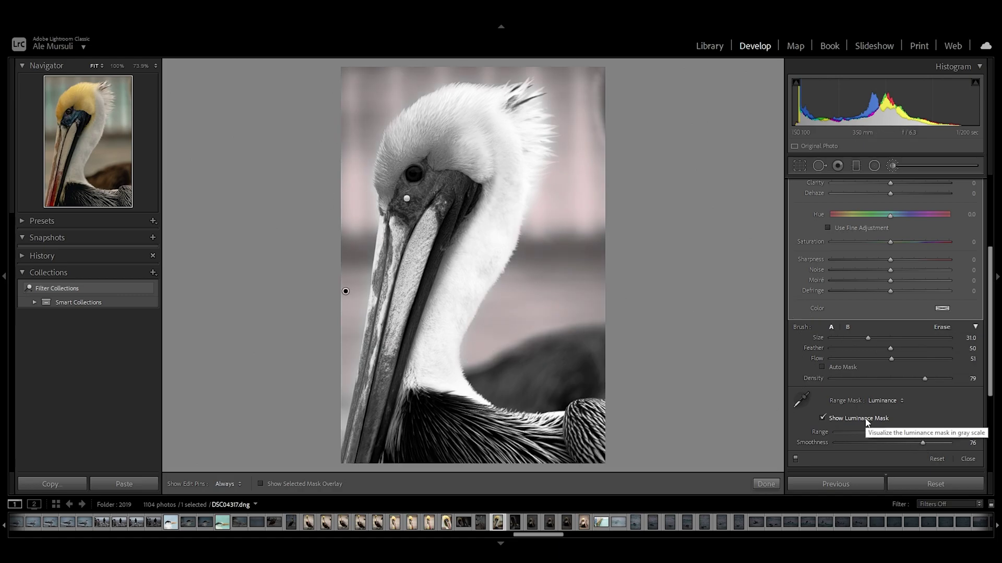
click(822, 418)
- Set the masked background's exposure to -0.67, contrast -12, highlights -39, shadows -23, whites -7 and blacks -11, and finish the brush
drag(990, 338, 993, 255)
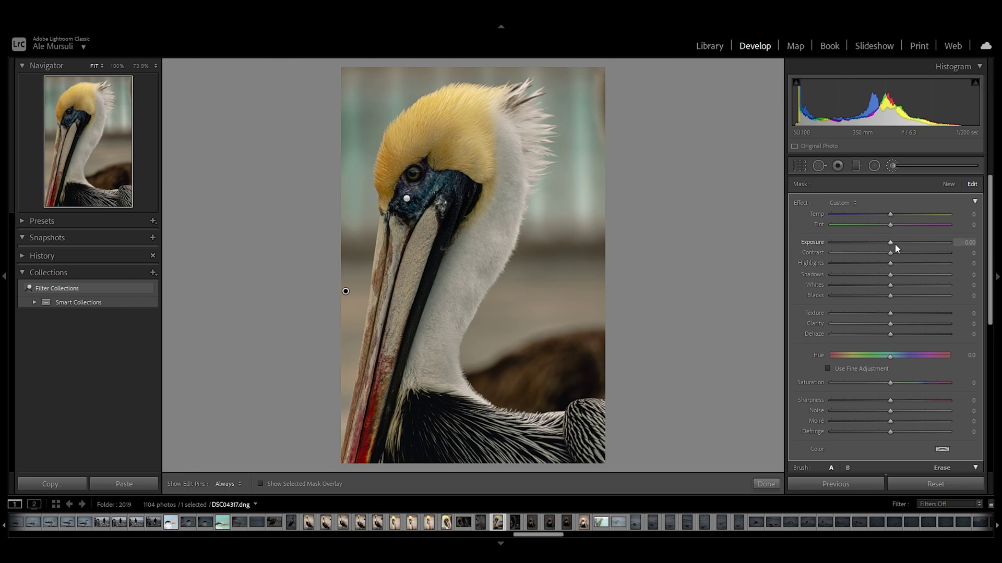
drag(891, 244, 881, 243)
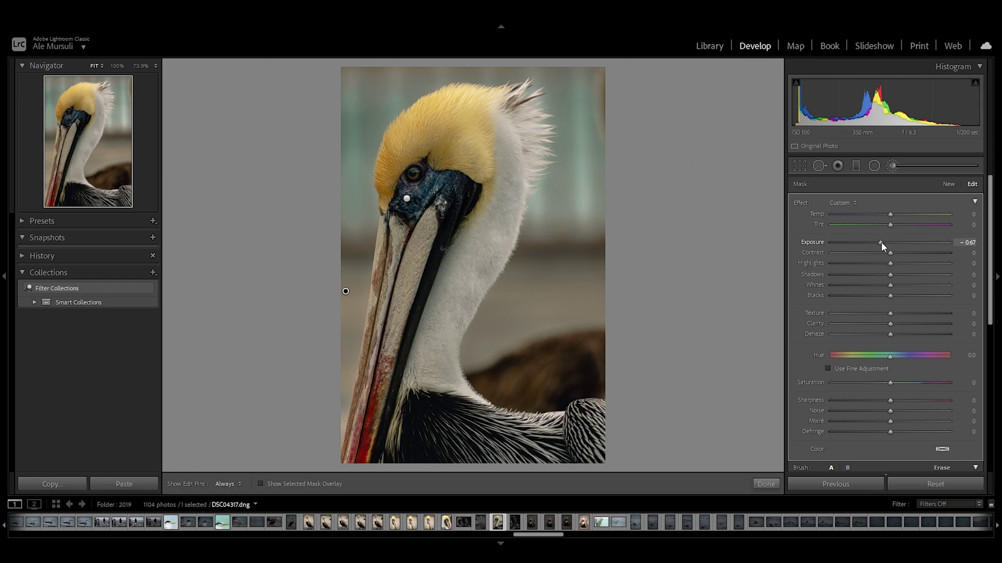
drag(885, 257, 875, 270)
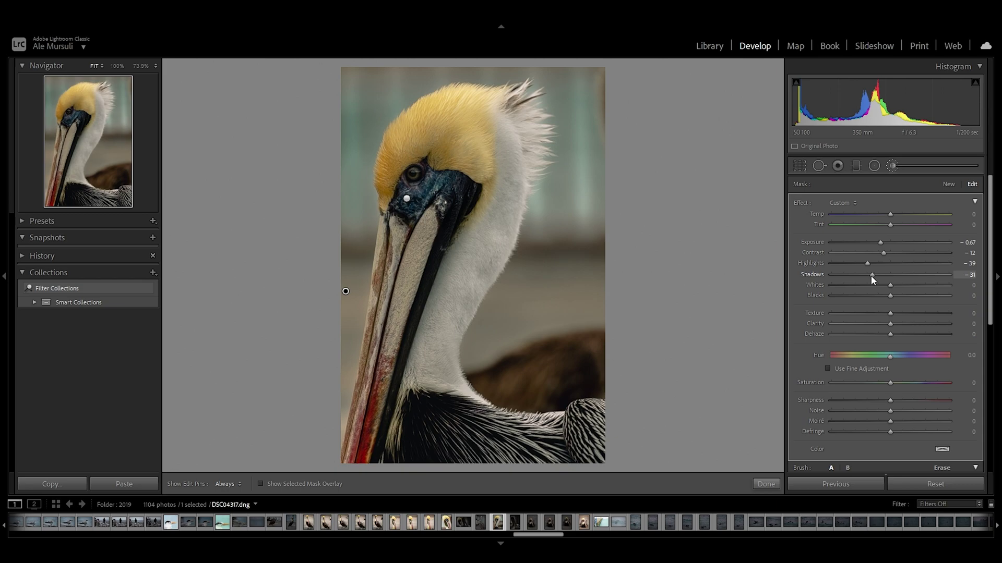
drag(875, 275, 877, 276)
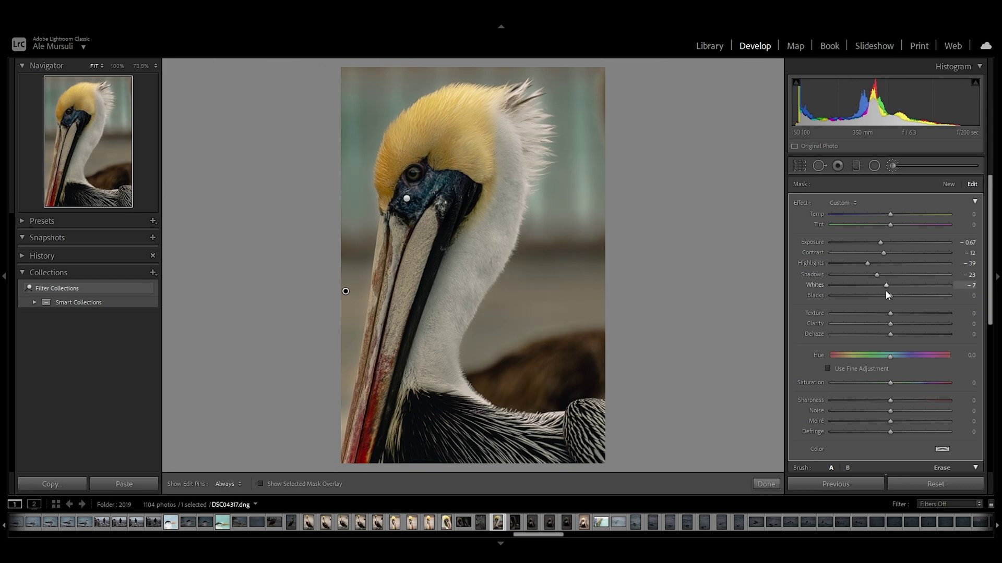
click(882, 295)
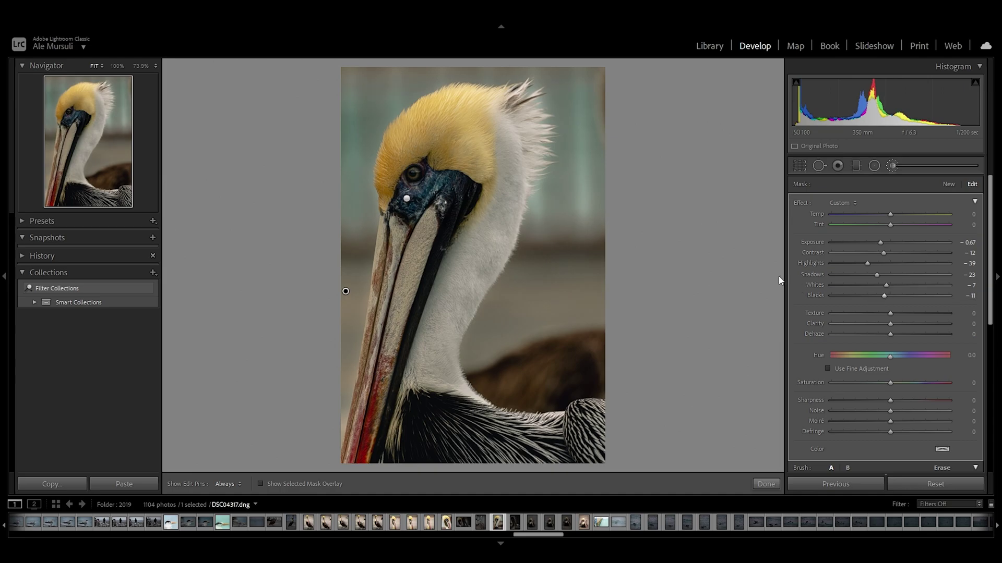
click(765, 484)
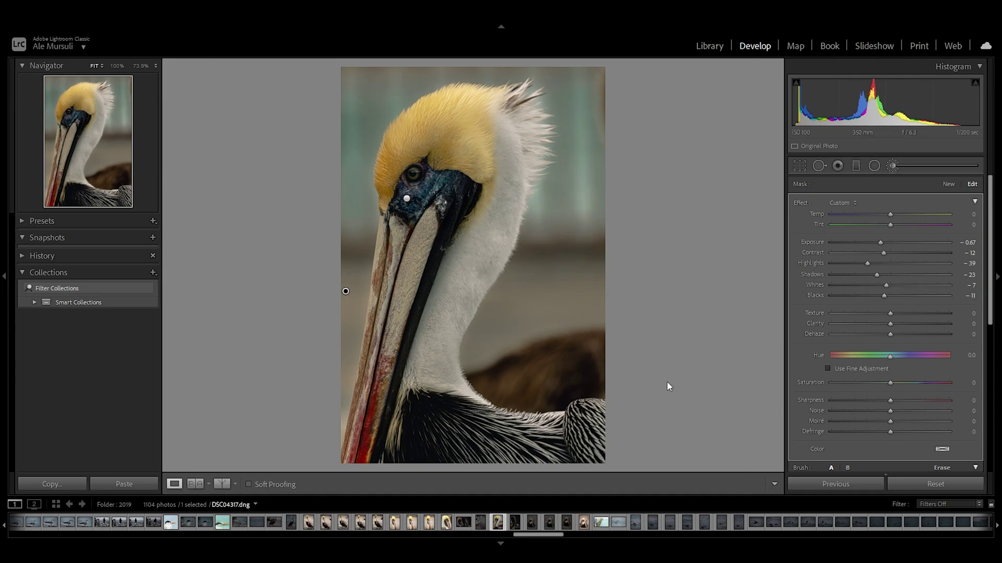
- Examine the face and the crest feathers up close against the darkened background
click(375, 181)
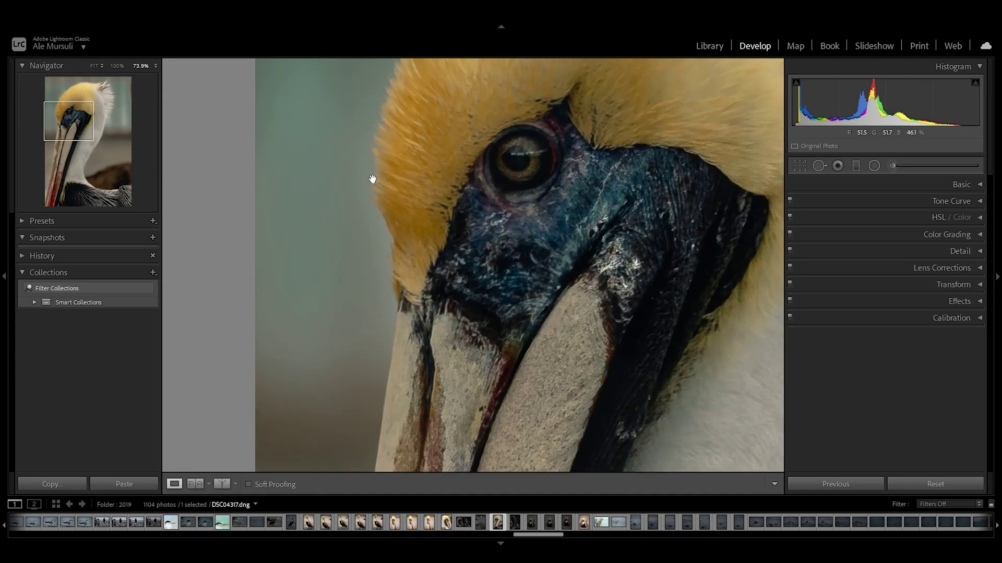
drag(439, 207, 315, 287)
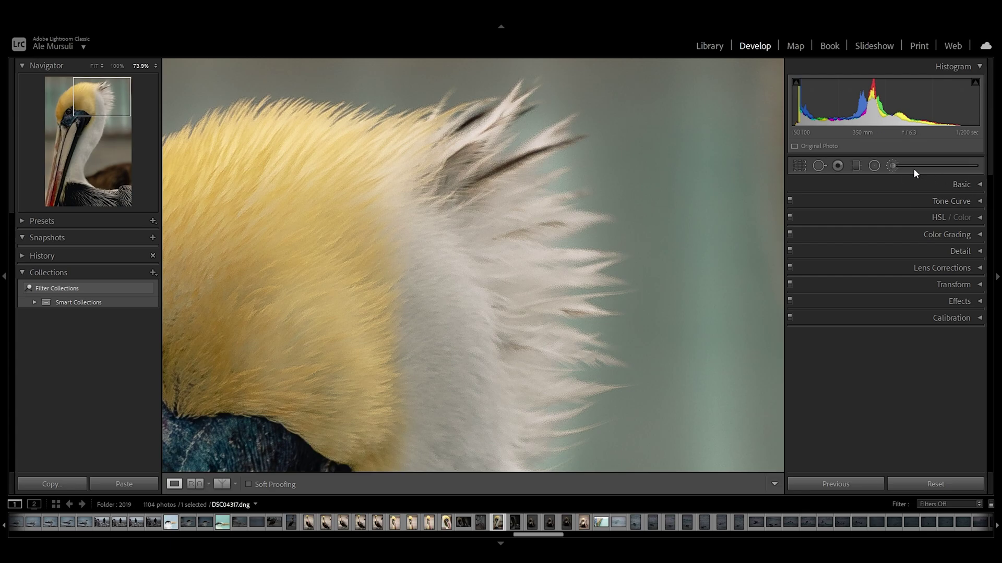
- Reopen the background's adjustment brush mask for editing and display its luminance mask
click(893, 166)
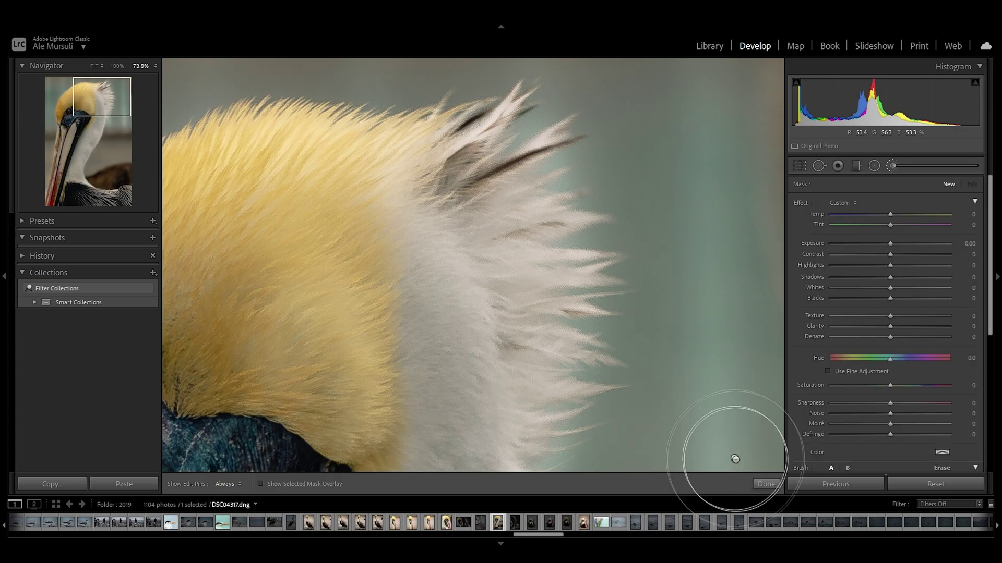
click(356, 338)
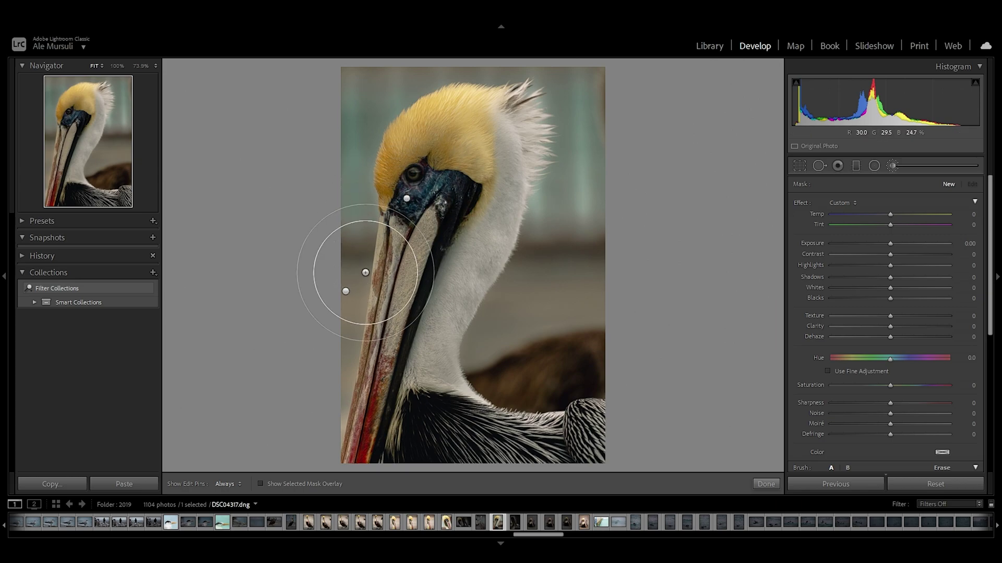
click(346, 294)
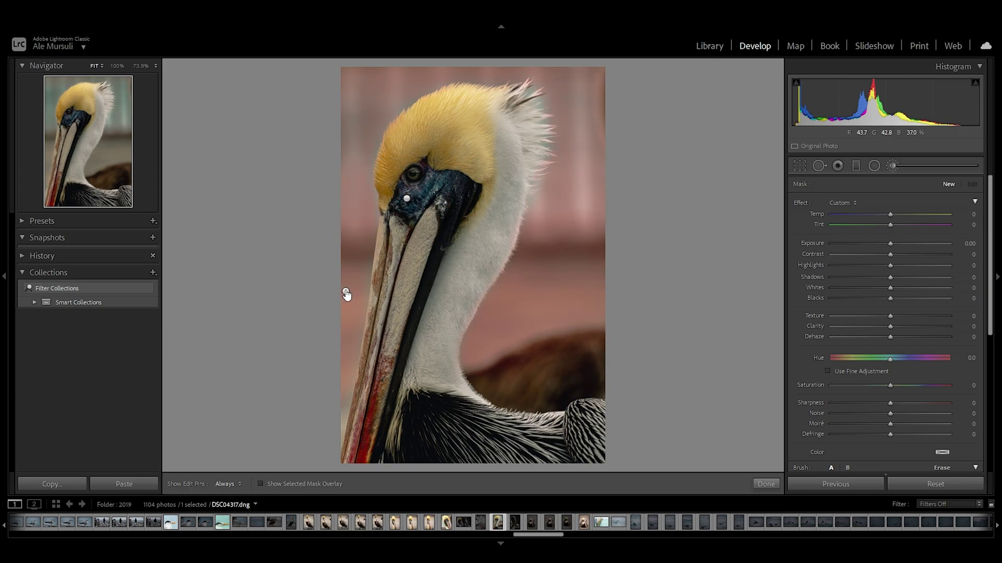
click(346, 293)
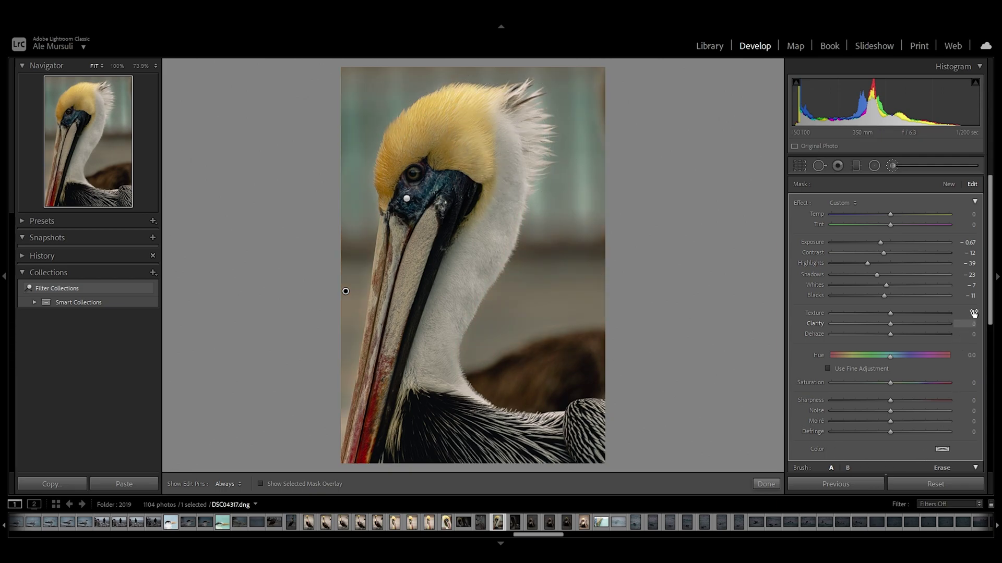
drag(990, 313, 990, 396)
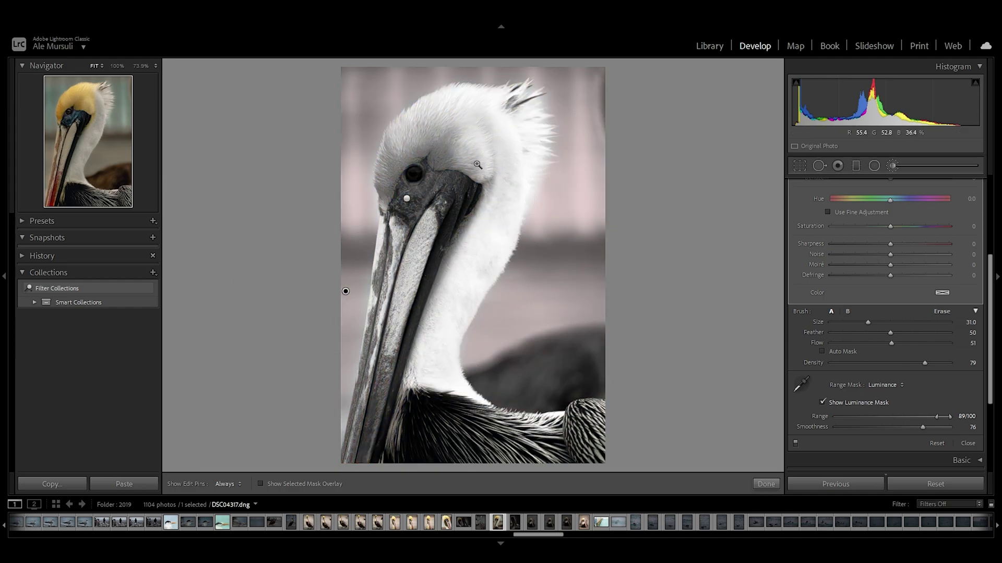
- Reduce the brush size to 8, inspect the background mask's edge along the crest feathers up close, and finish the brush
click(493, 133)
drag(519, 107, 570, 245)
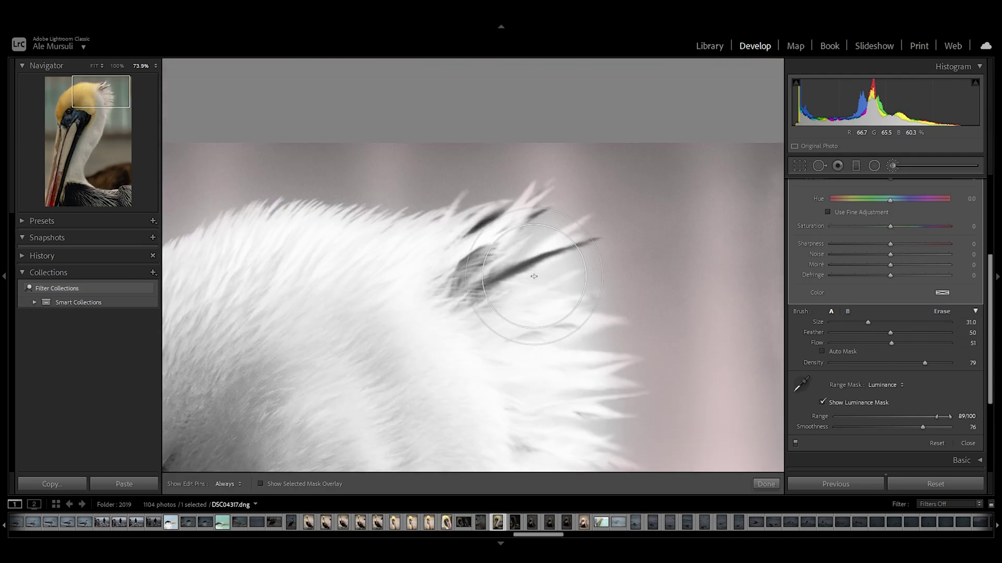
scroll(605, 214, down, 8)
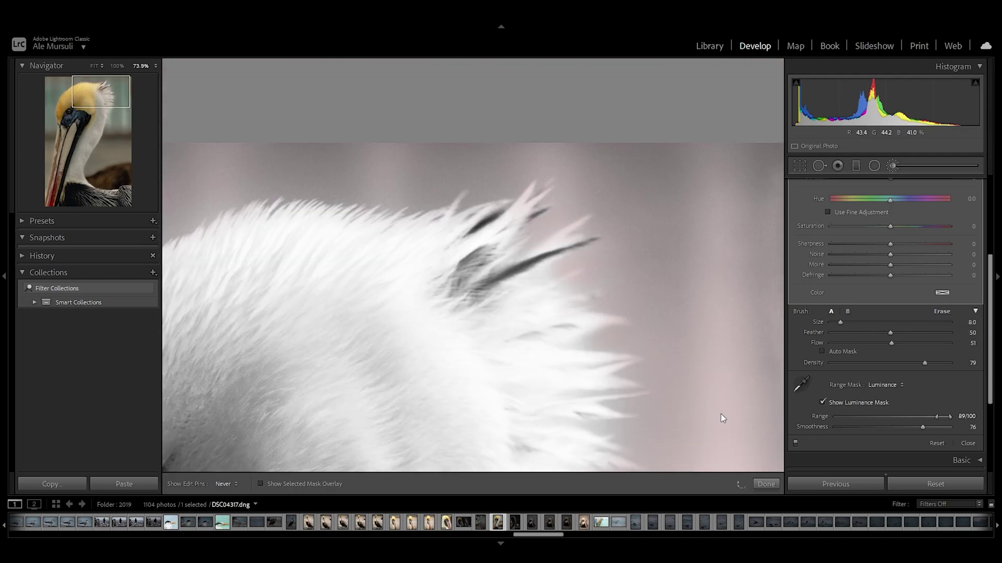
drag(738, 437, 612, 291)
key(h)
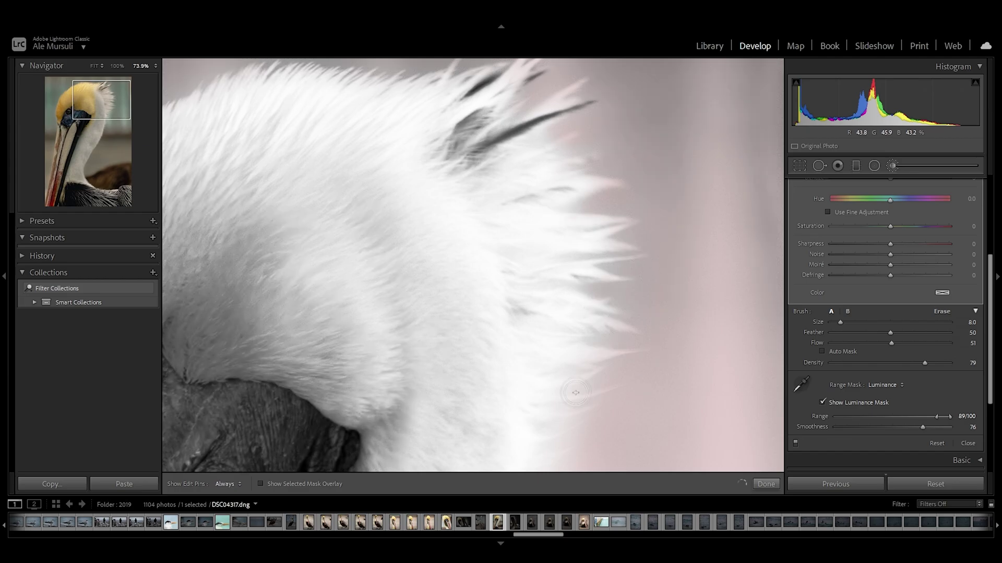
key(h)
key(h)
key(z)
click(764, 483)
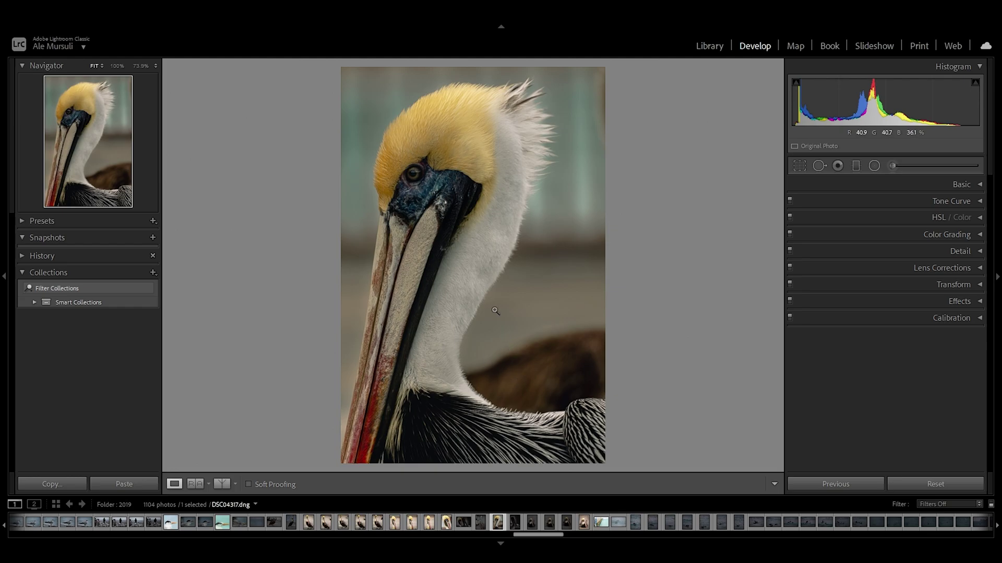
- Raise the yellow luminance to +28 in the HSL adjustments
click(376, 196)
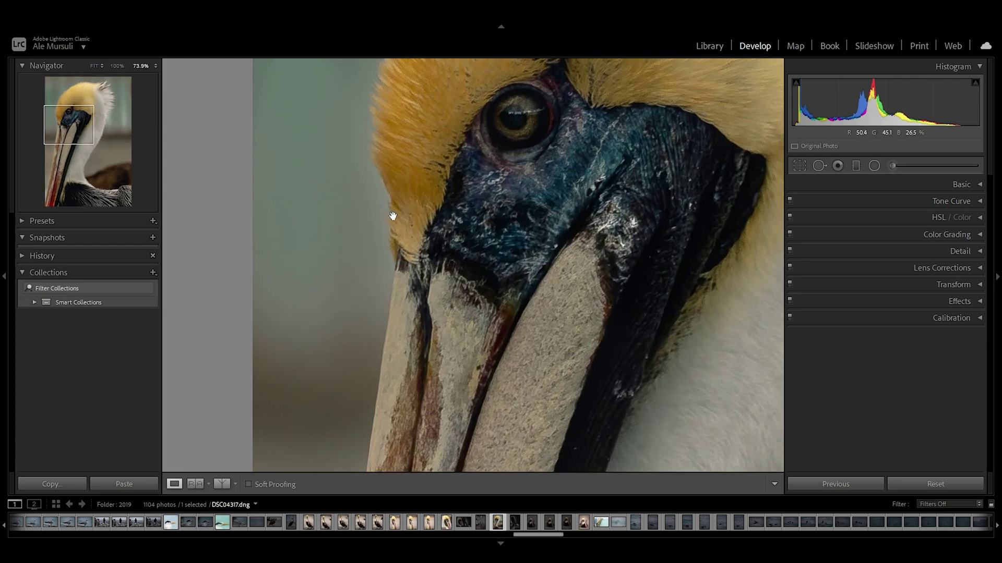
click(404, 184)
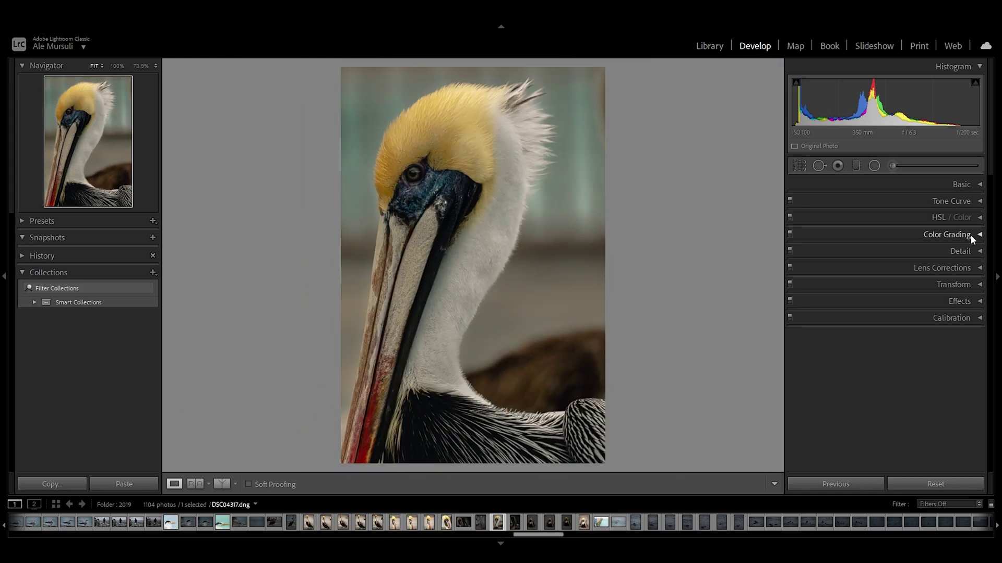
click(978, 219)
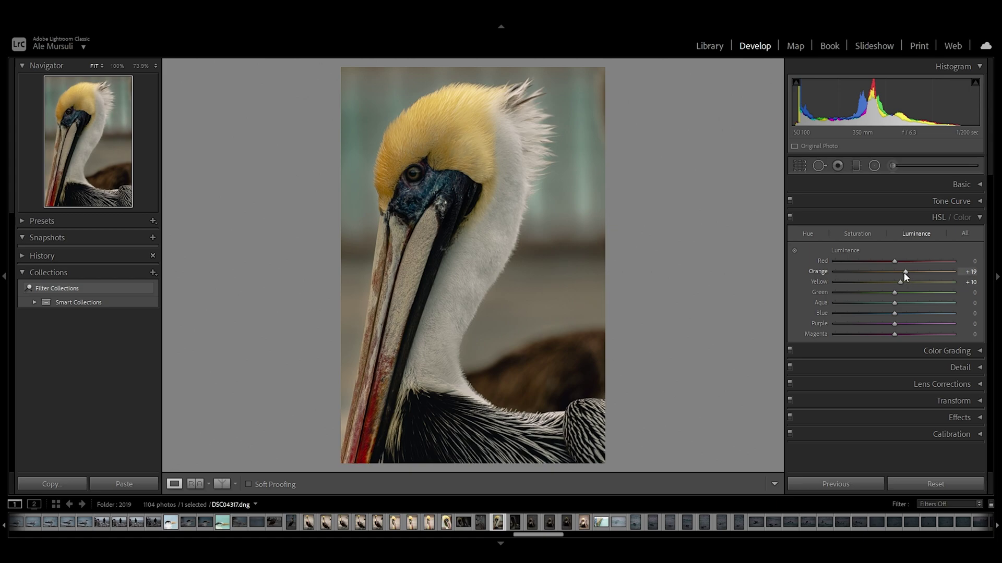
mouse_move(903, 283)
mouse_down()
mouse_move(924, 282)
mouse_move(912, 283)
mouse_up()
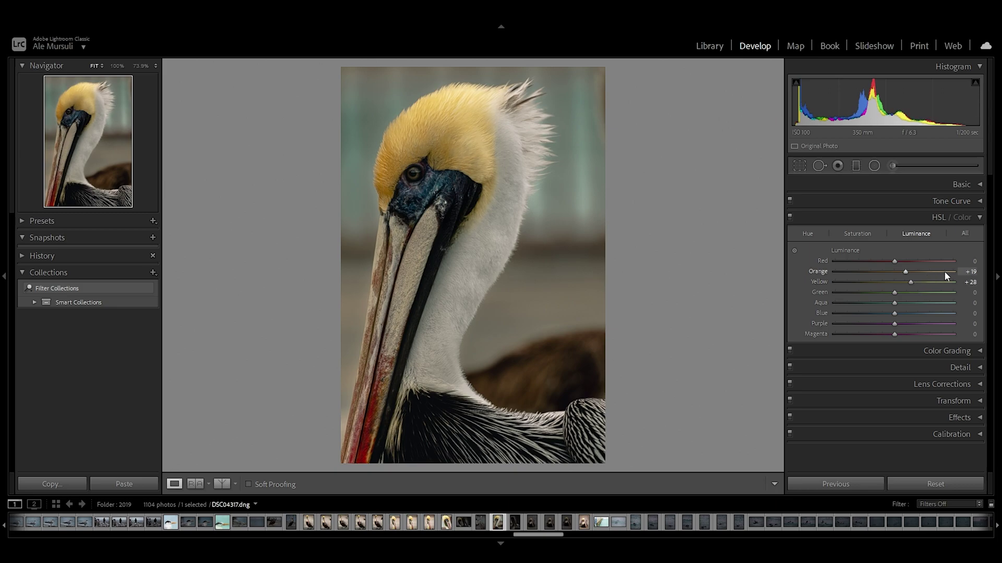
click(978, 218)
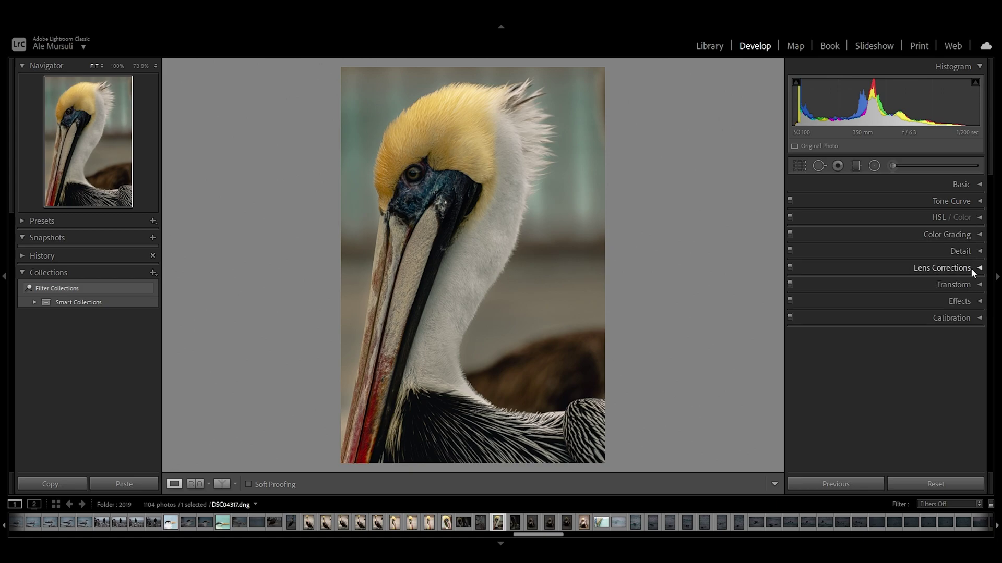
- Set the sharpening masking to 53 in the detail adjustments
click(981, 269)
click(980, 267)
click(980, 252)
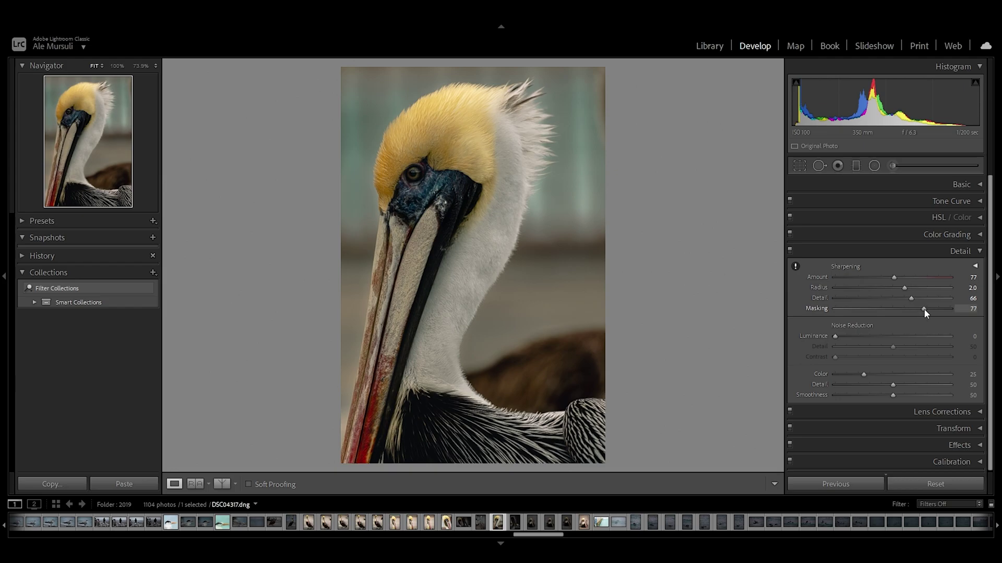
drag(924, 309, 897, 309)
- Review the edited portrait with the interface blacked out, and compare it side by side with the original, including the eye up close
key(l)
key(l)
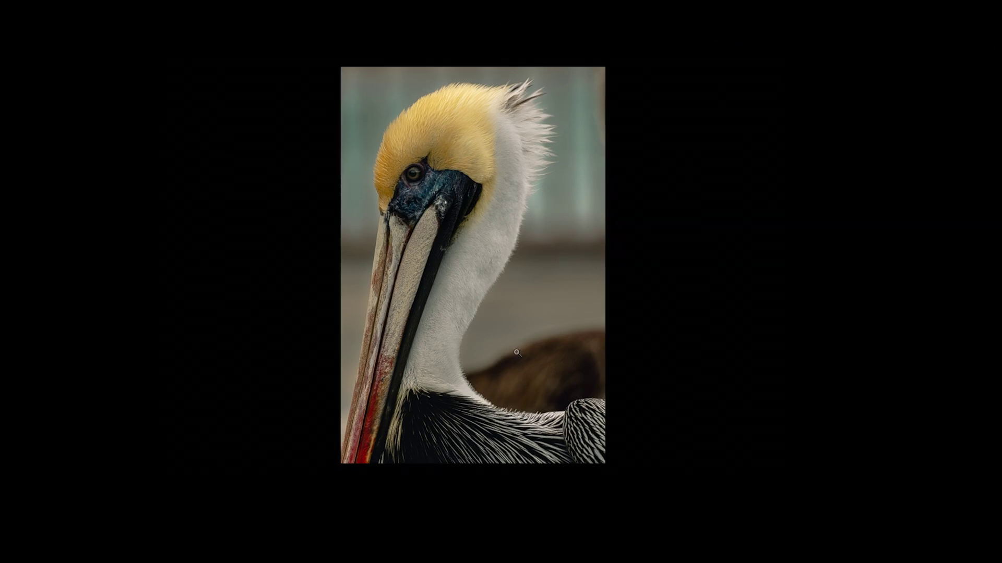
key(l)
click(221, 484)
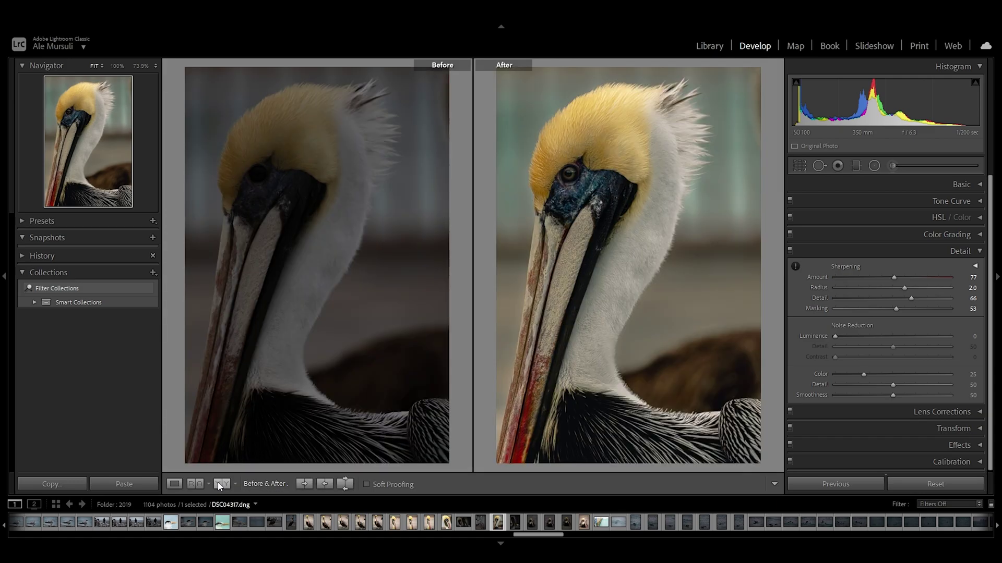
key(l)
key(l)
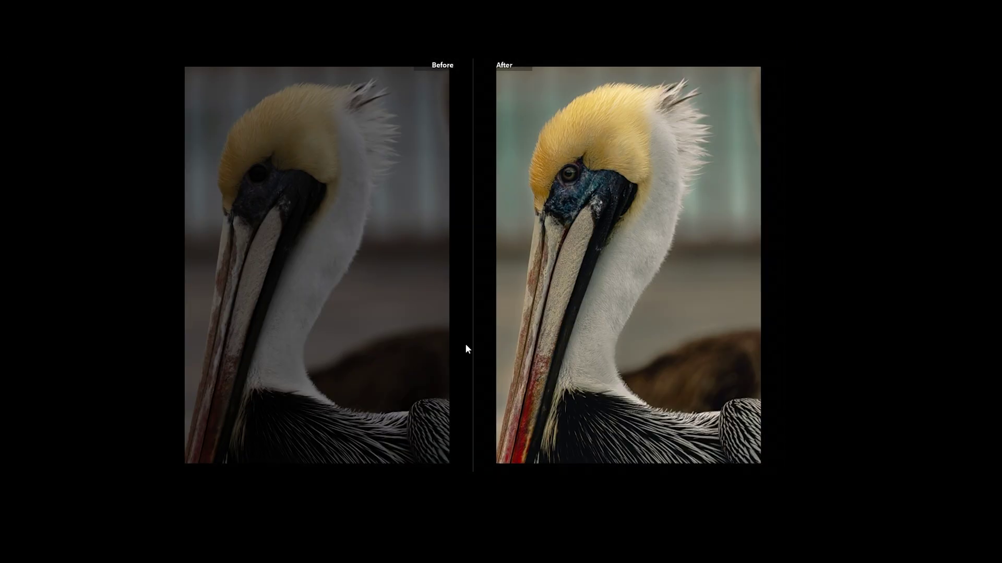
click(256, 173)
click(346, 209)
key(y)
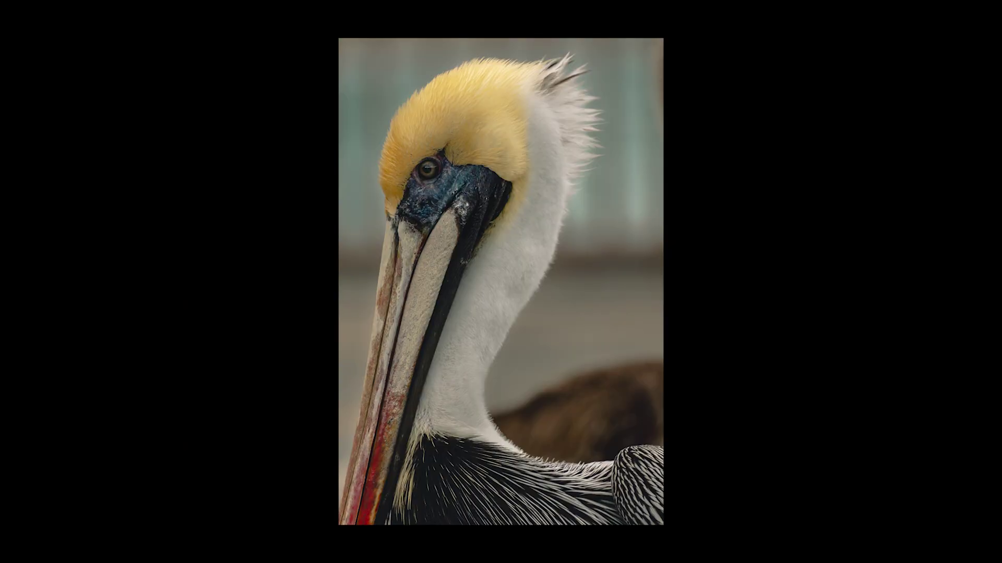